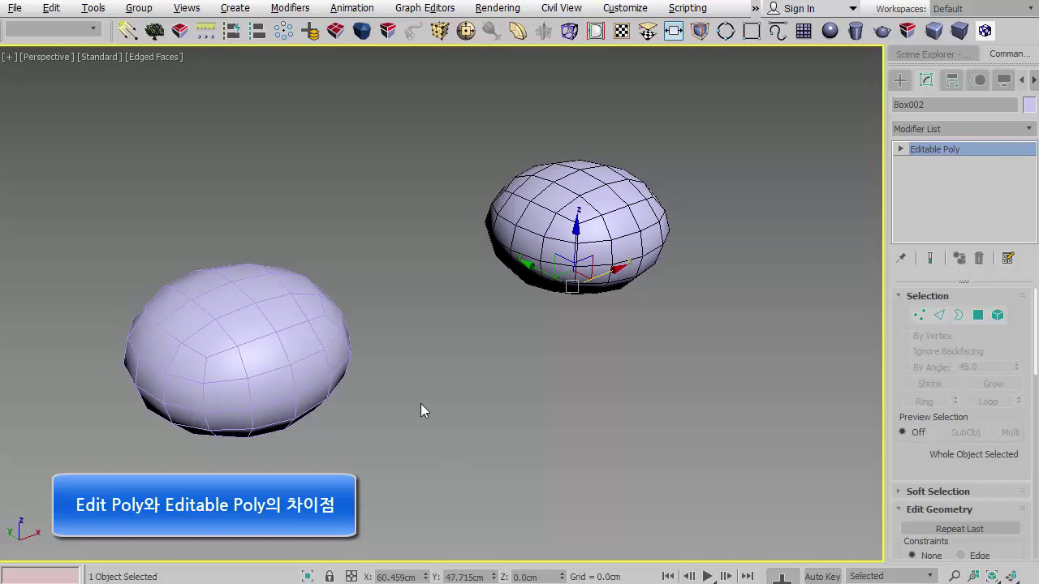
- Compare the stacks by selecting Box001 and Box002 in turn, ending with Box001 selected
middle_drag(411, 408, 412, 435)
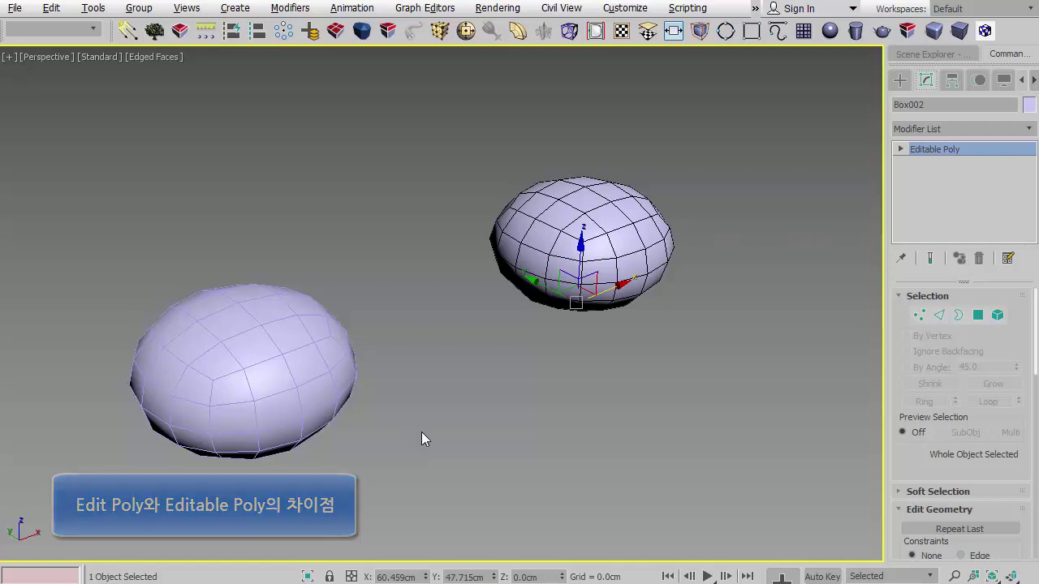
click(253, 406)
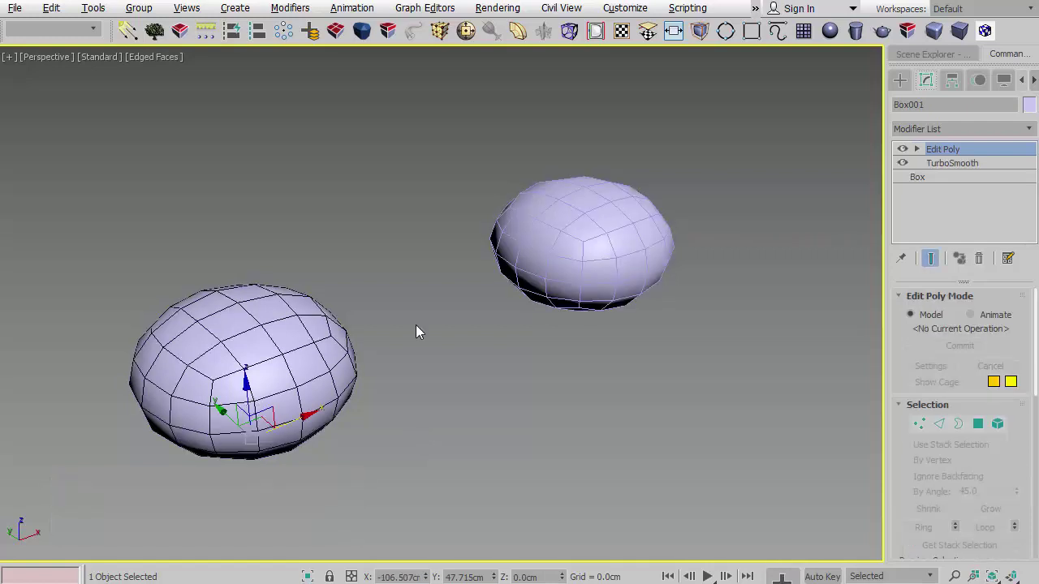
click(542, 269)
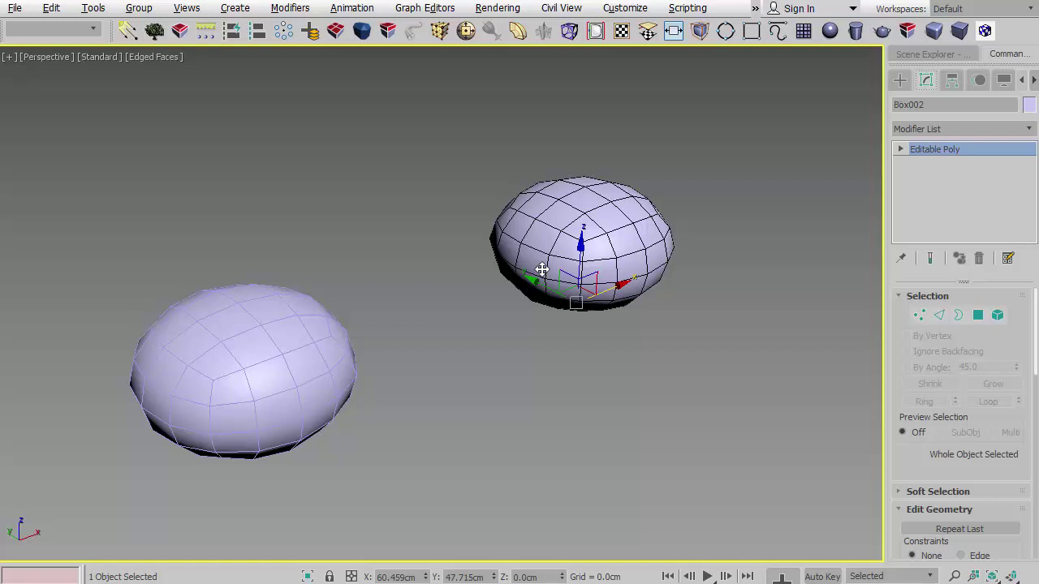
click(292, 329)
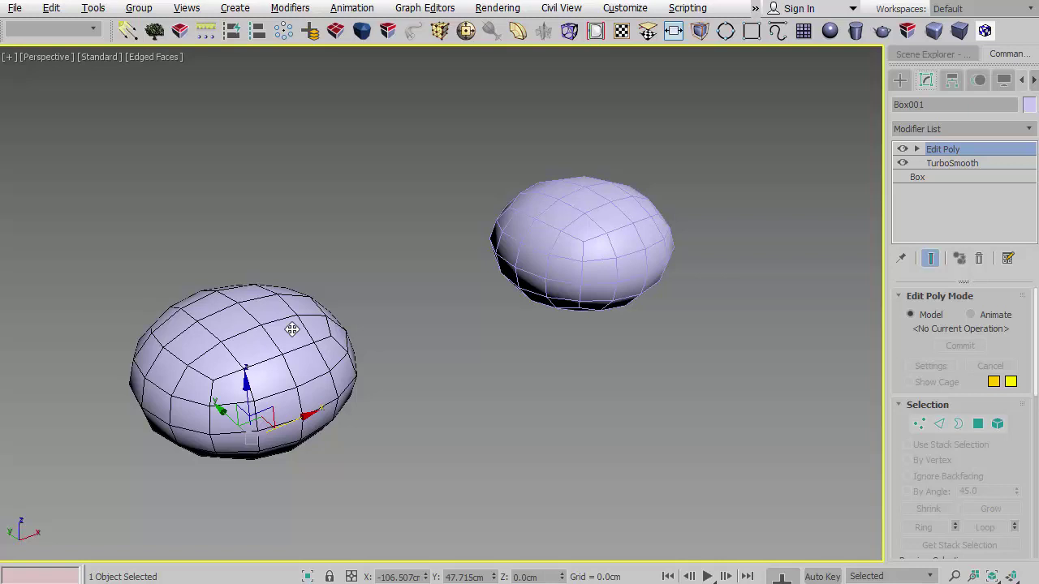
alt+middle_drag(262, 364, 255, 369)
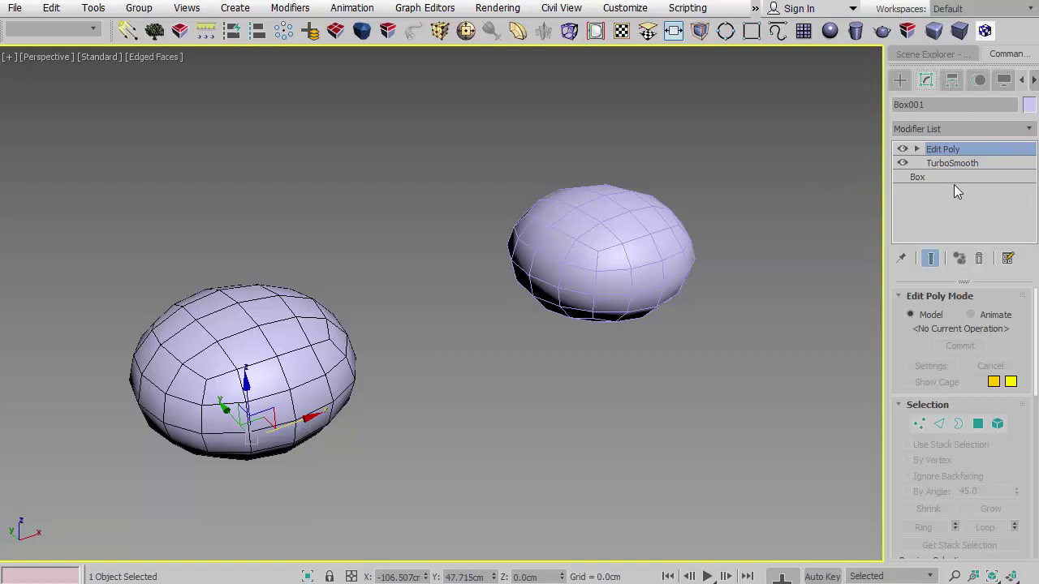
drag(888, 132, 1037, 199)
click(574, 281)
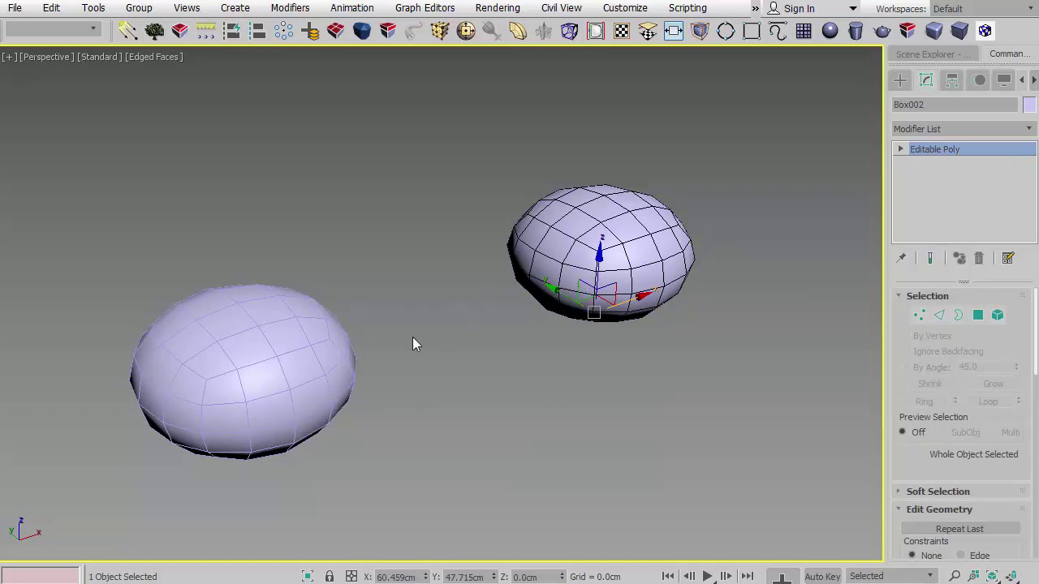
click(247, 359)
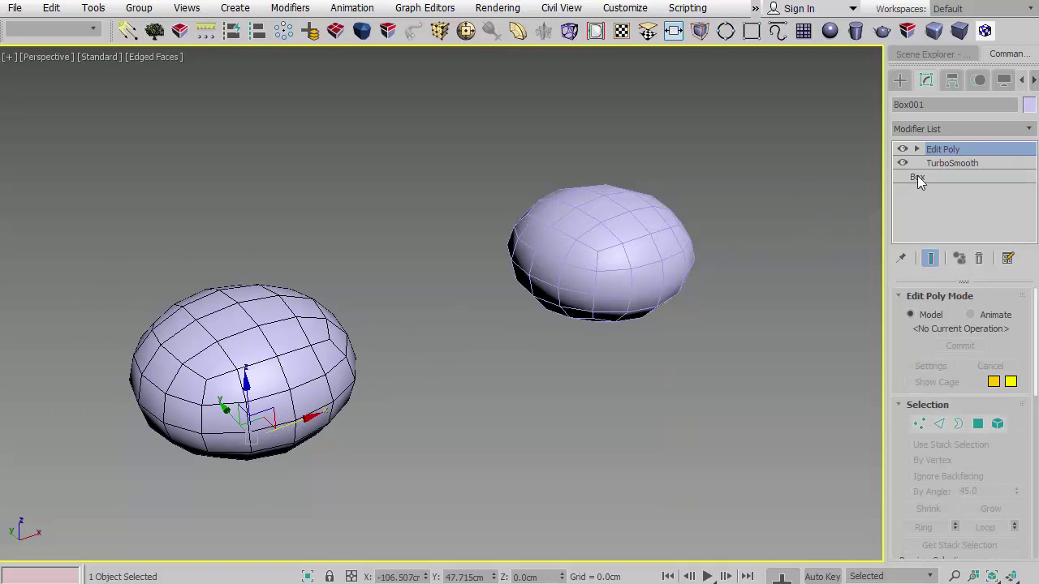
click(944, 164)
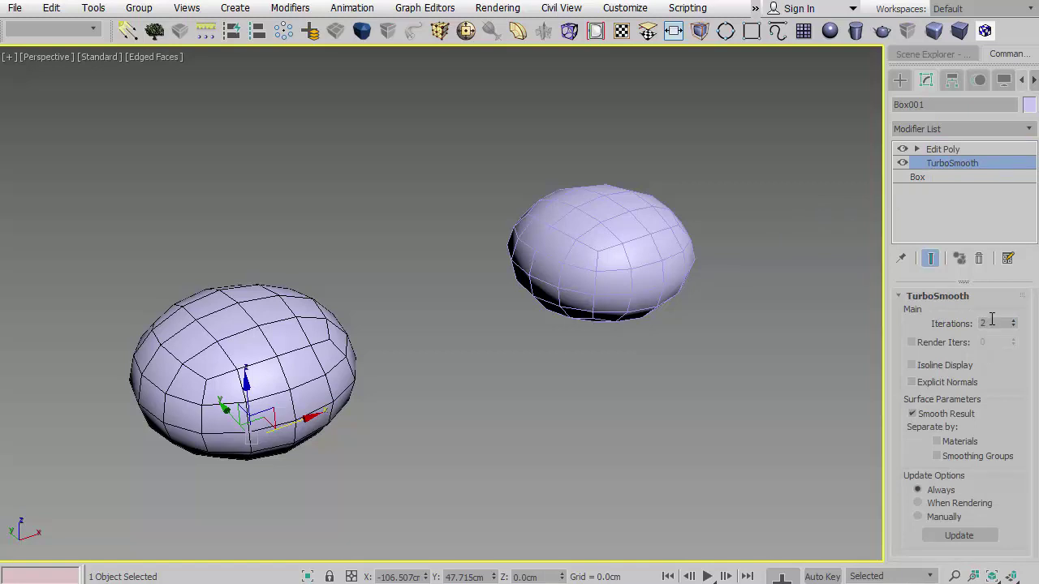
click(628, 258)
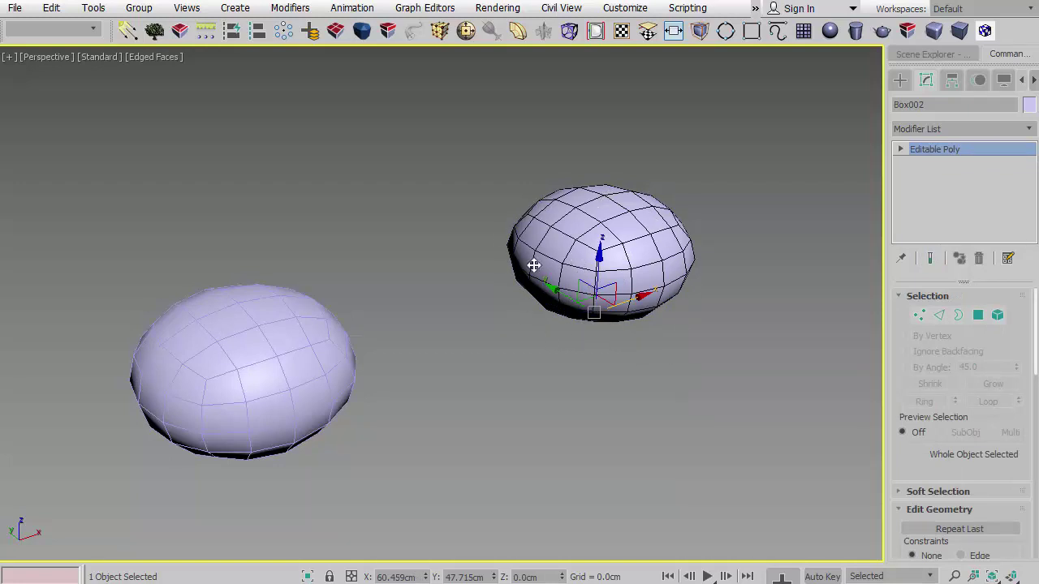
click(258, 335)
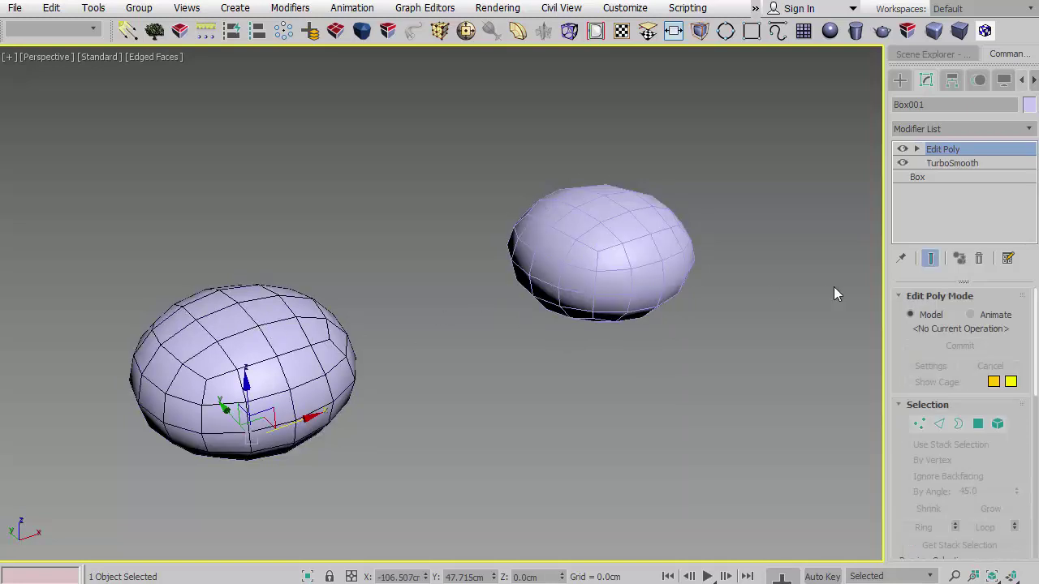
click(957, 166)
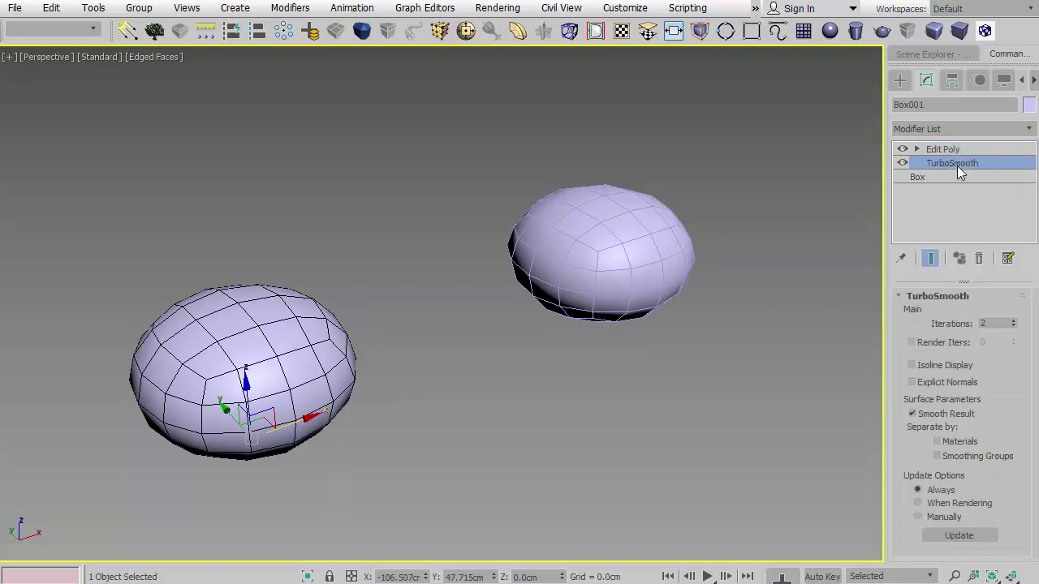
click(1014, 327)
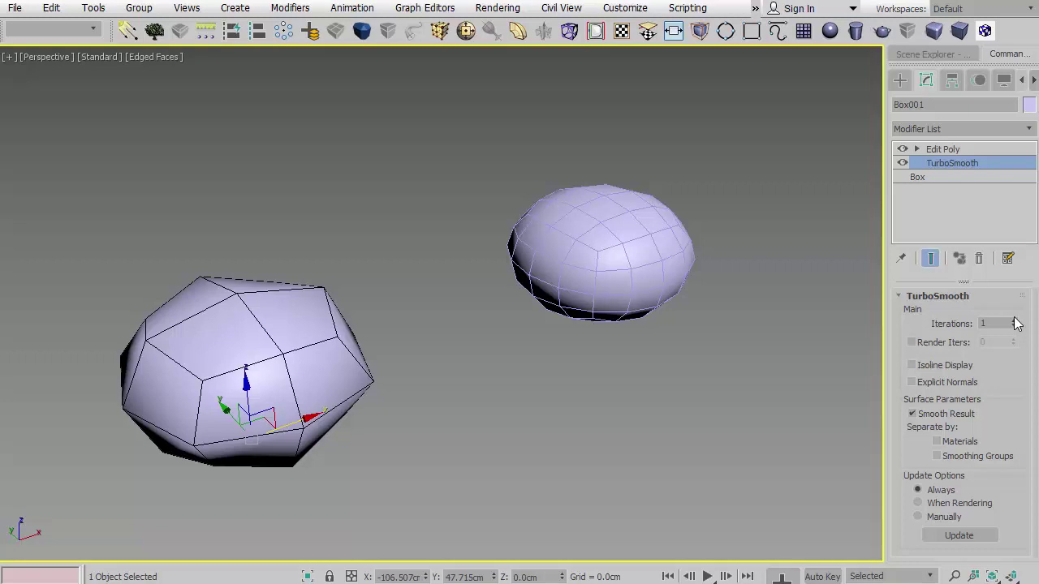
click(1014, 321)
click(1014, 321)
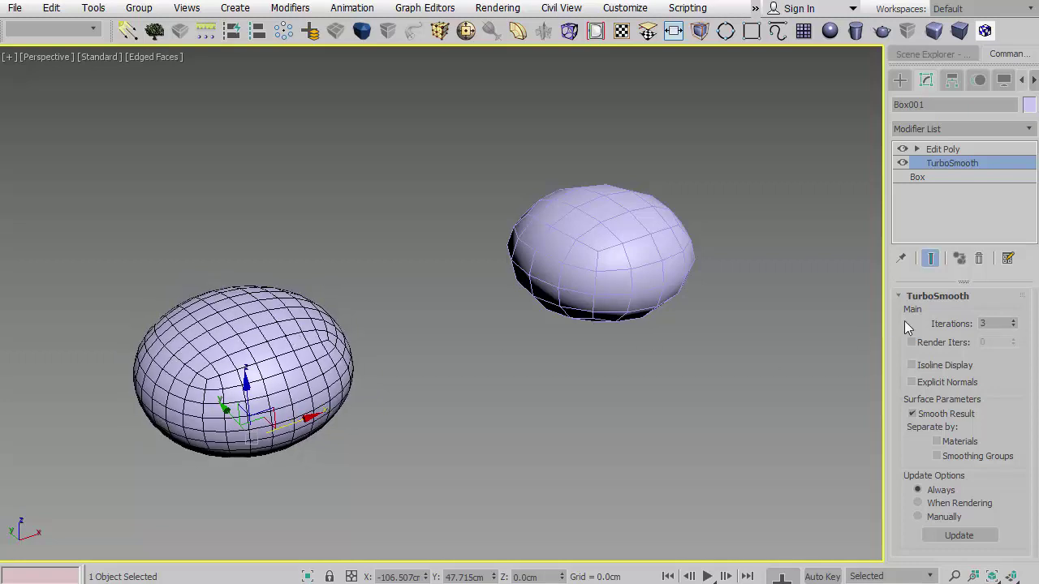
click(1014, 327)
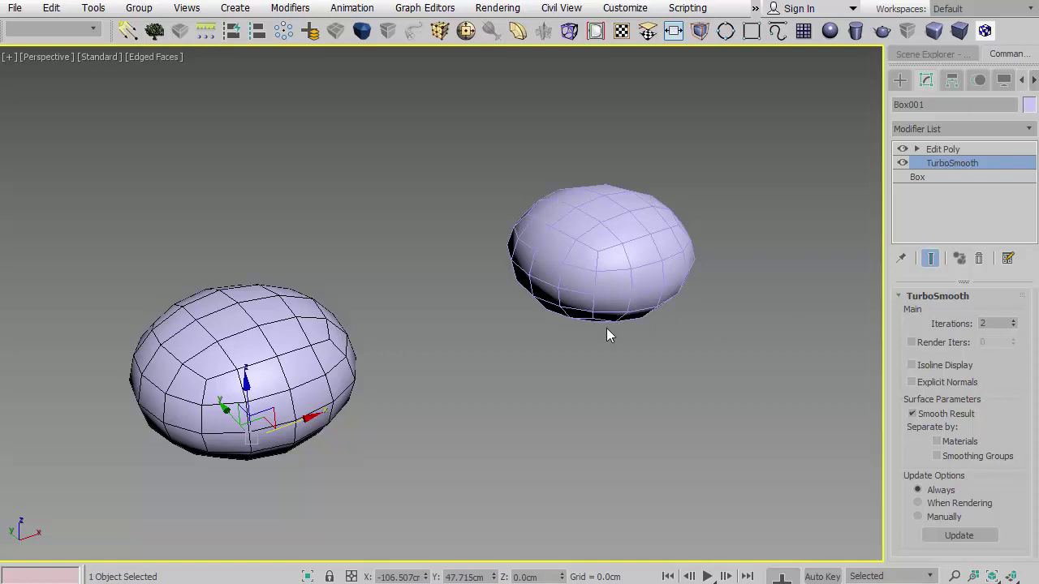
click(607, 276)
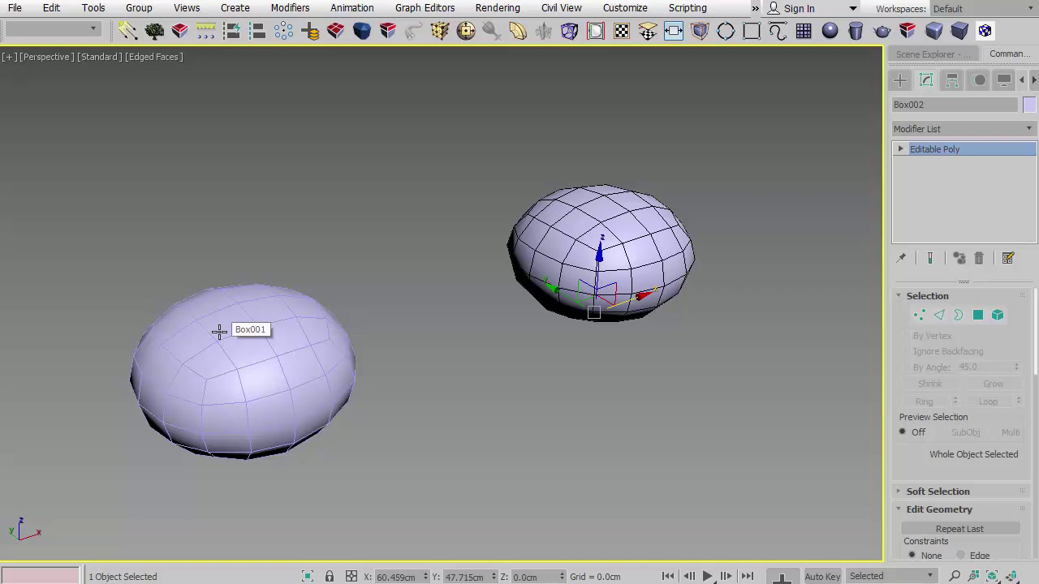
click(238, 399)
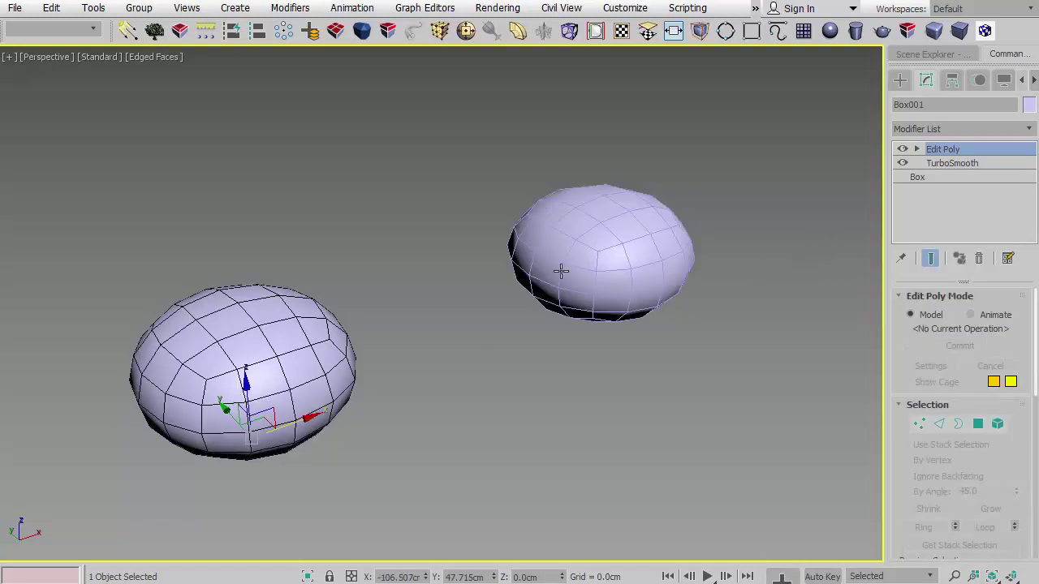
click(913, 179)
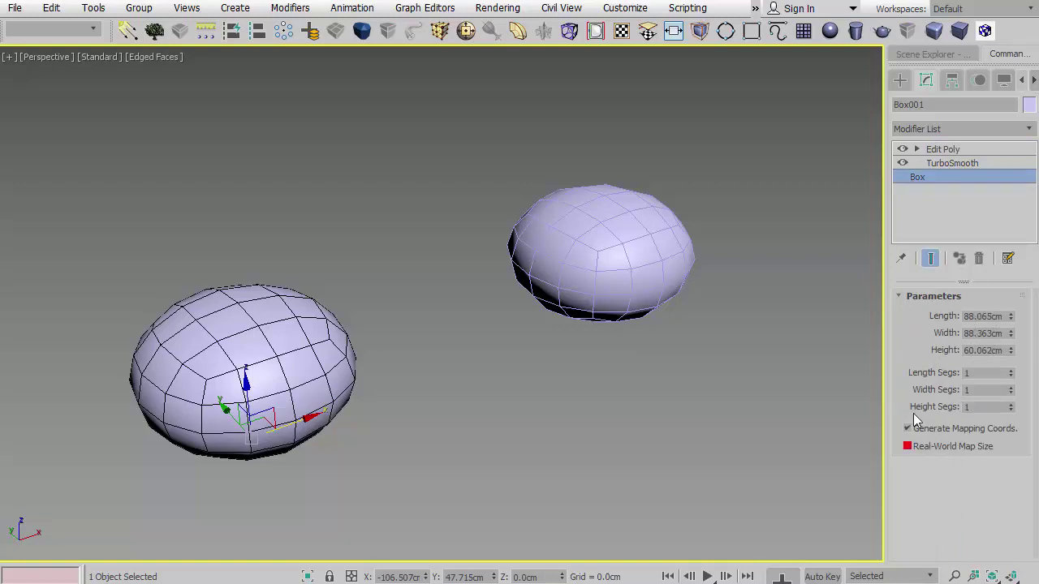
click(933, 164)
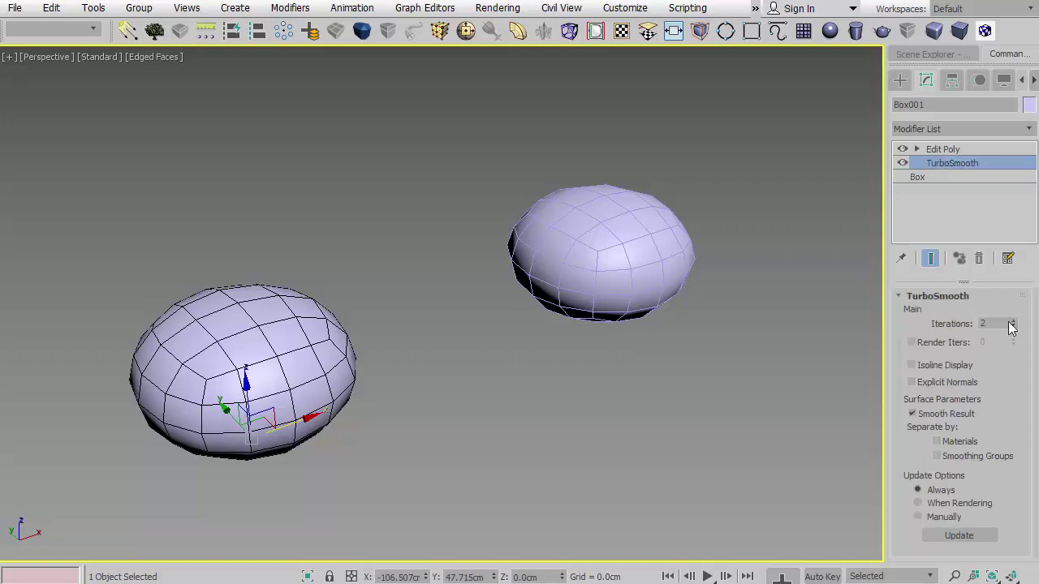
key(Page_Up)
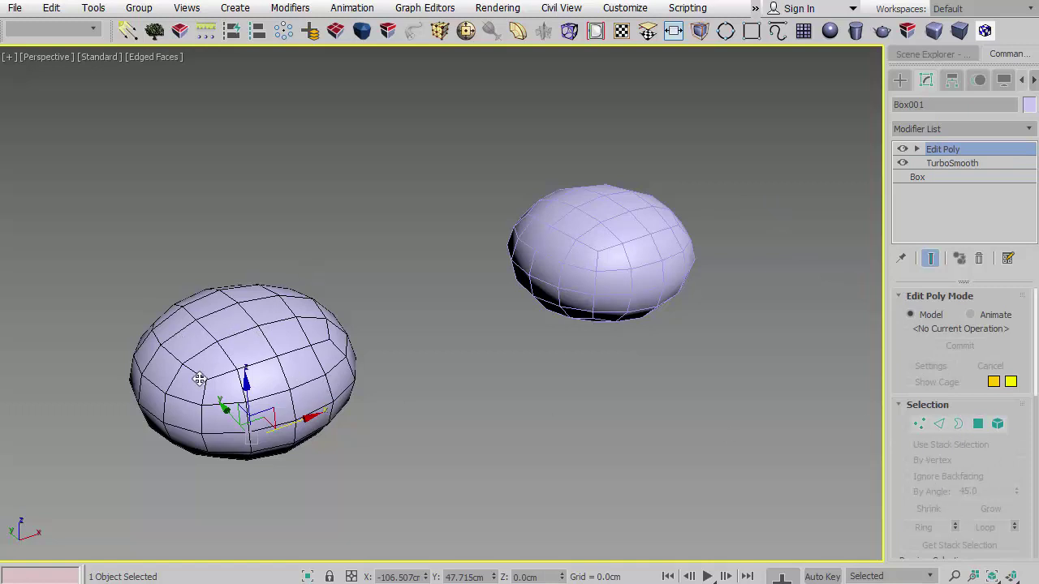
click(569, 273)
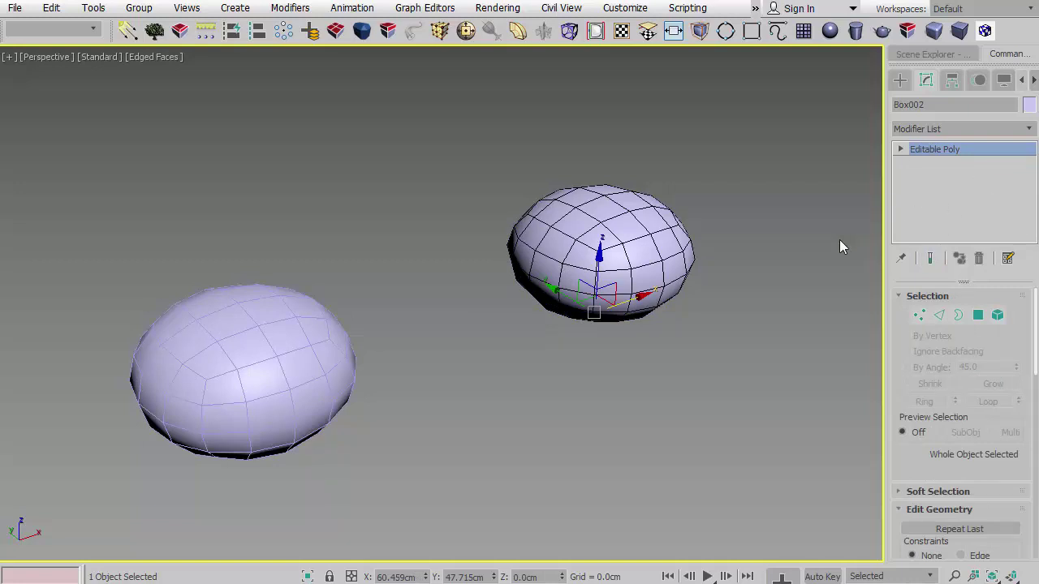
middle_drag(639, 290, 646, 280)
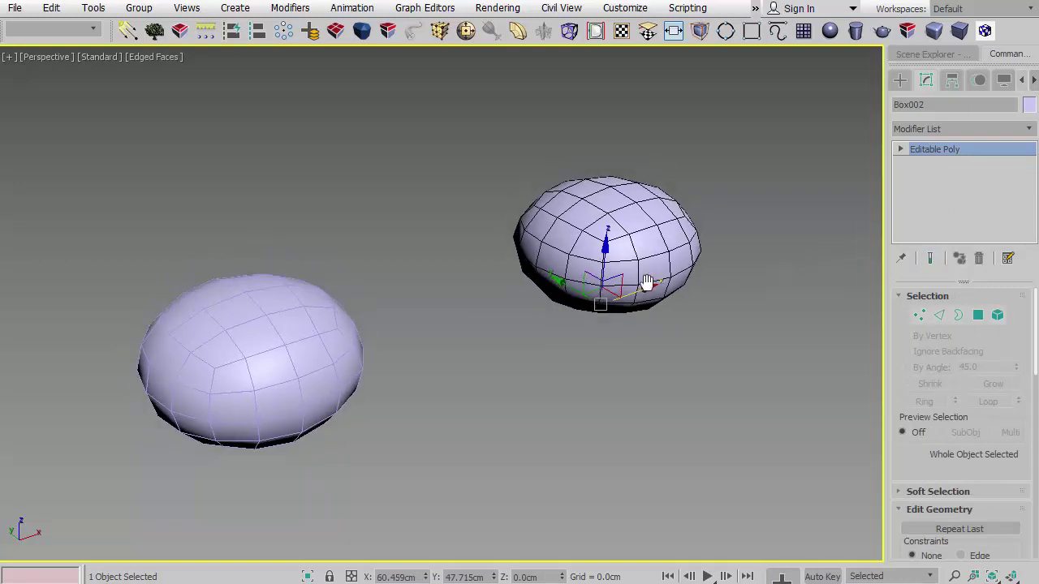
click(265, 362)
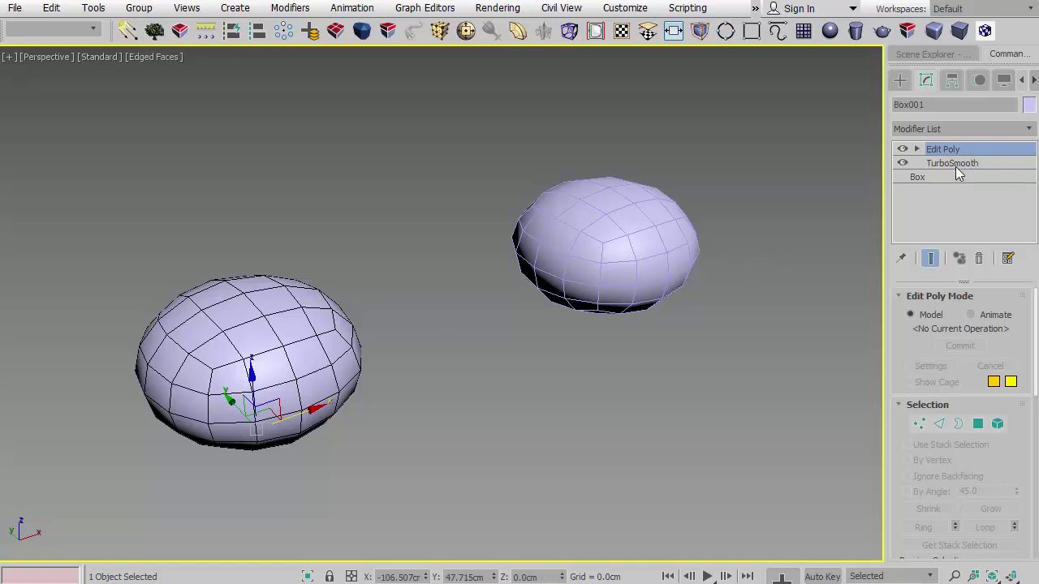
- Open Box001's Convert To options and dismiss them without converting
click(1000, 129)
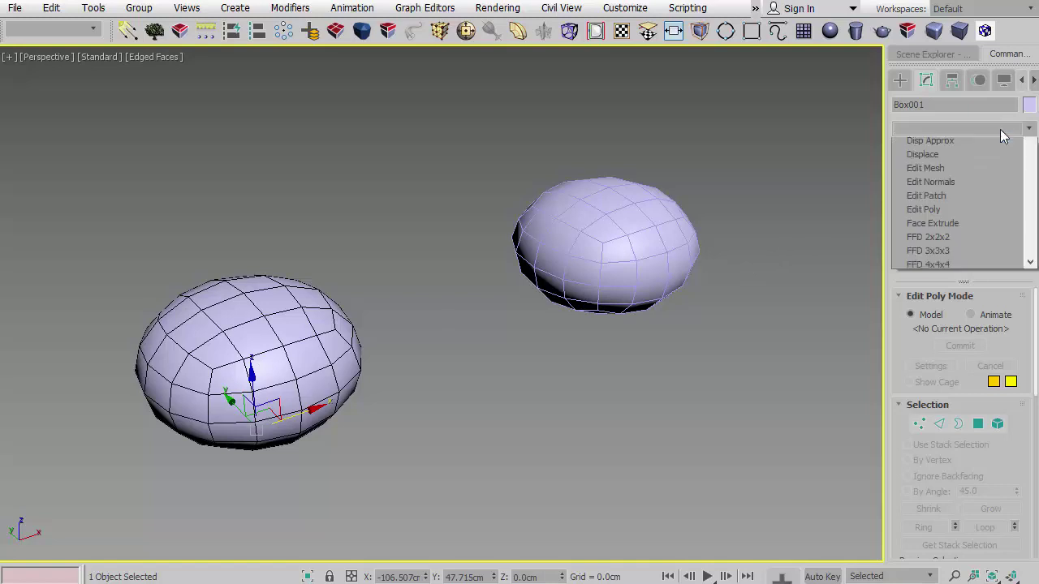
click(1000, 129)
click(621, 232)
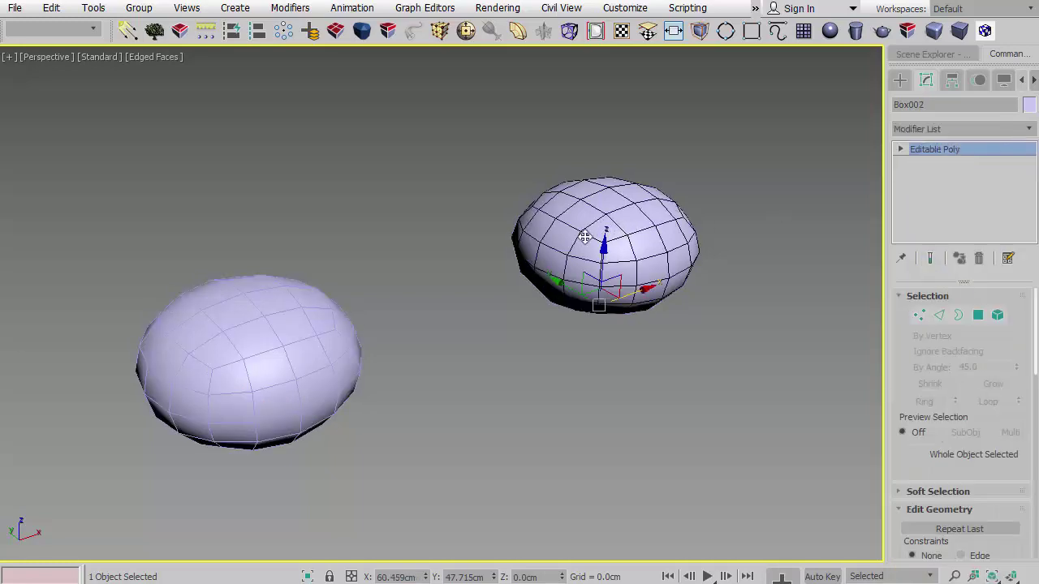
click(234, 324)
right_click(235, 324)
mouse_move(266, 500)
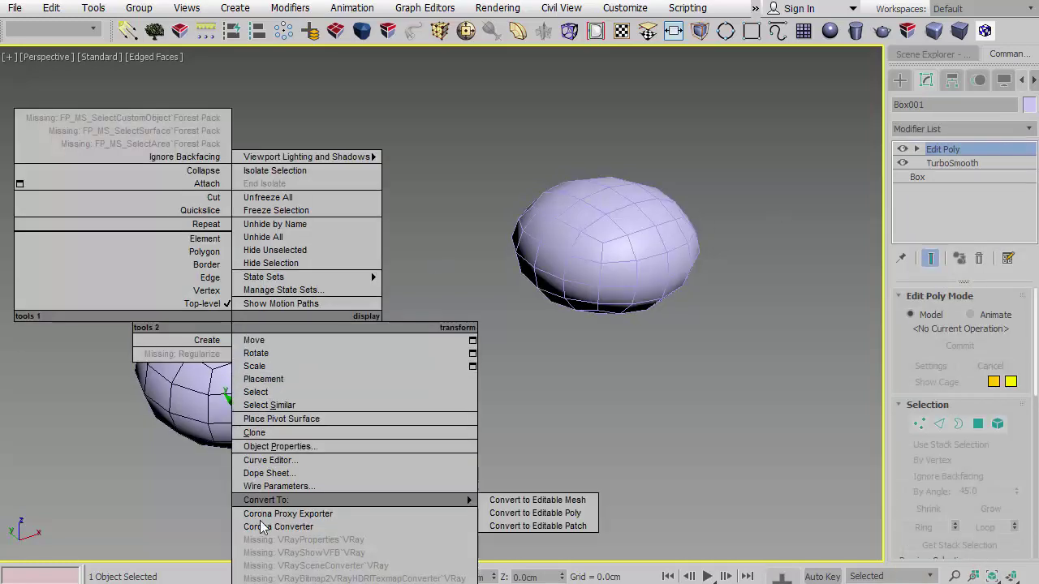
click(943, 155)
- Dismiss the collapse options, reselect Box001, and show TurboSmooth at 2 iterations
right_click(943, 155)
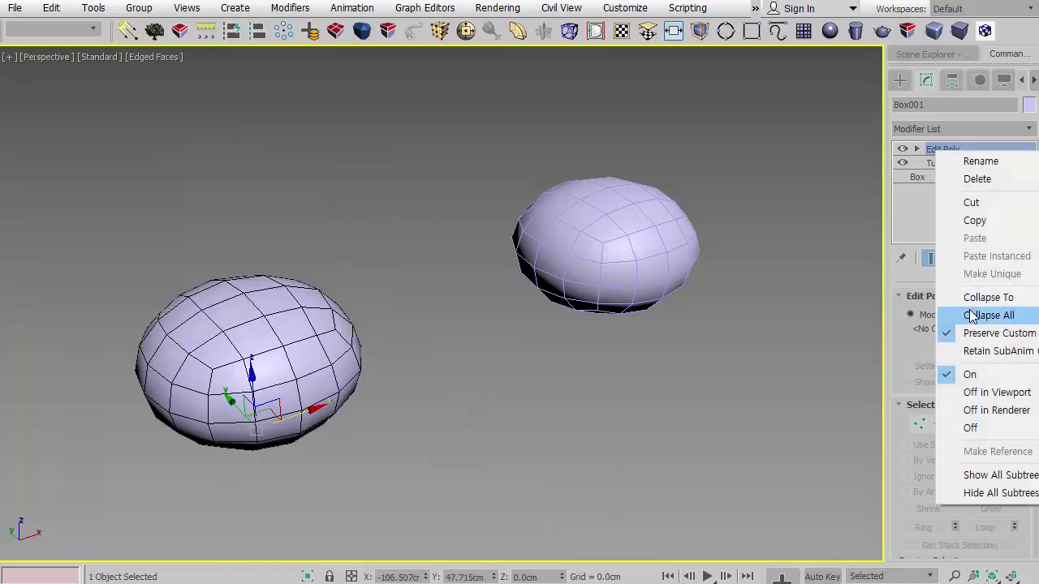
click(626, 377)
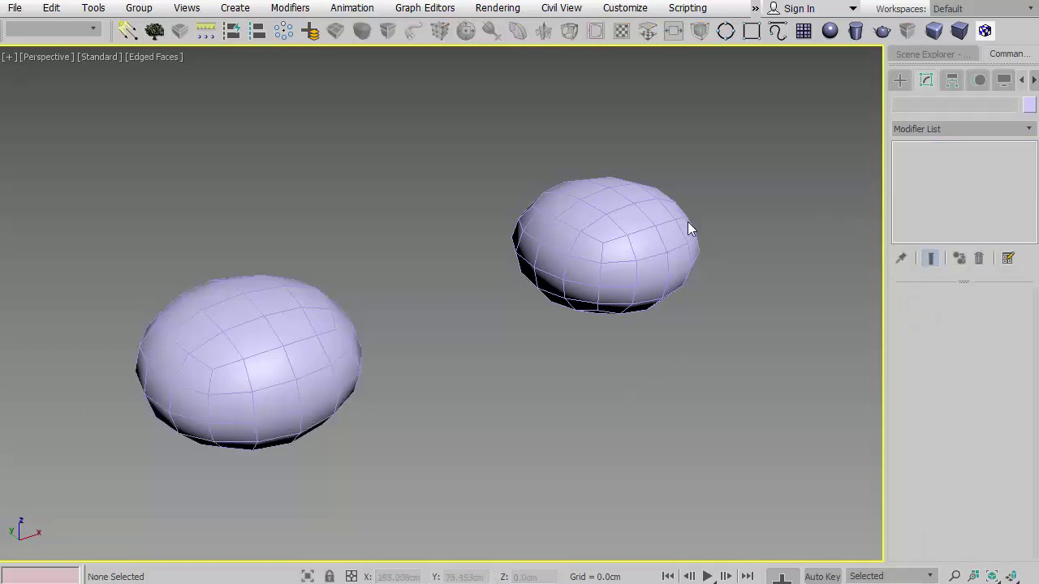
click(304, 318)
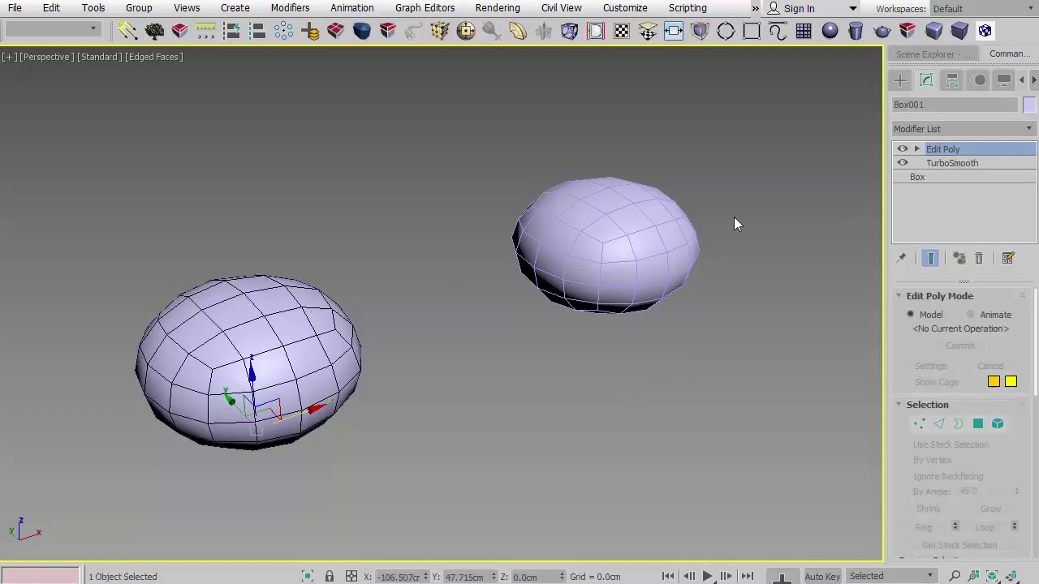
click(943, 162)
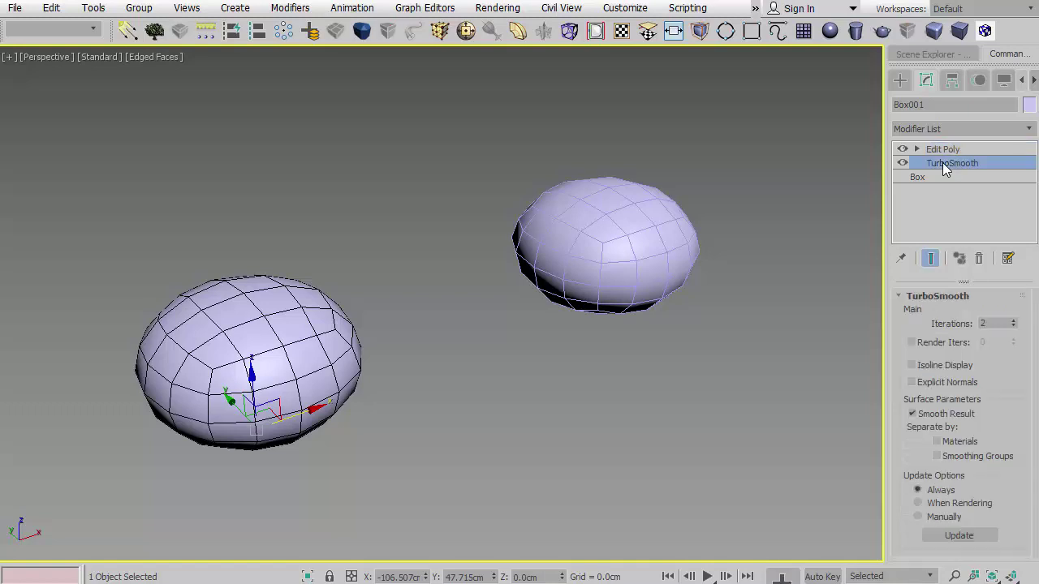
right_click(942, 162)
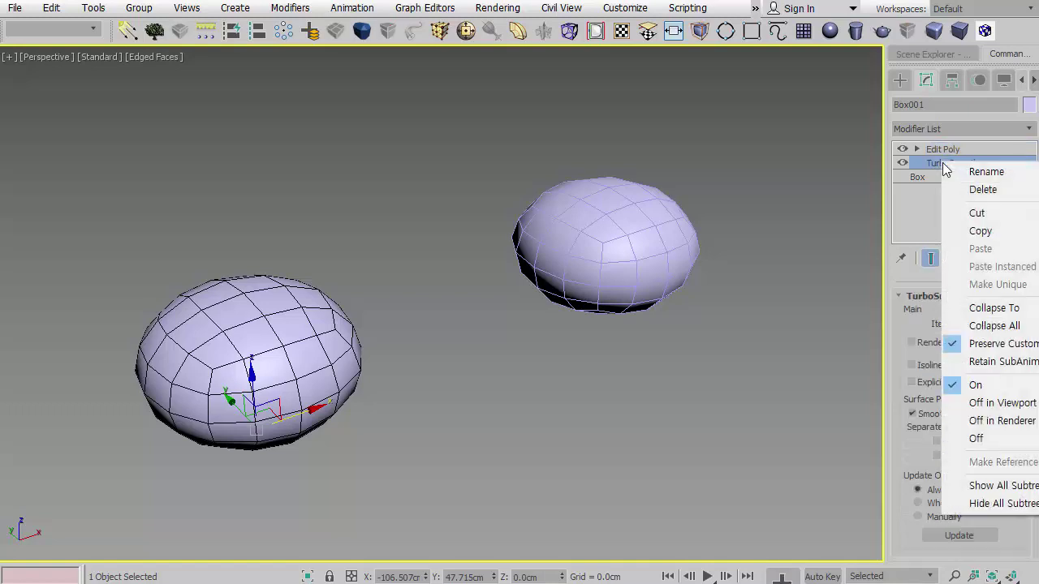
click(974, 311)
click(589, 373)
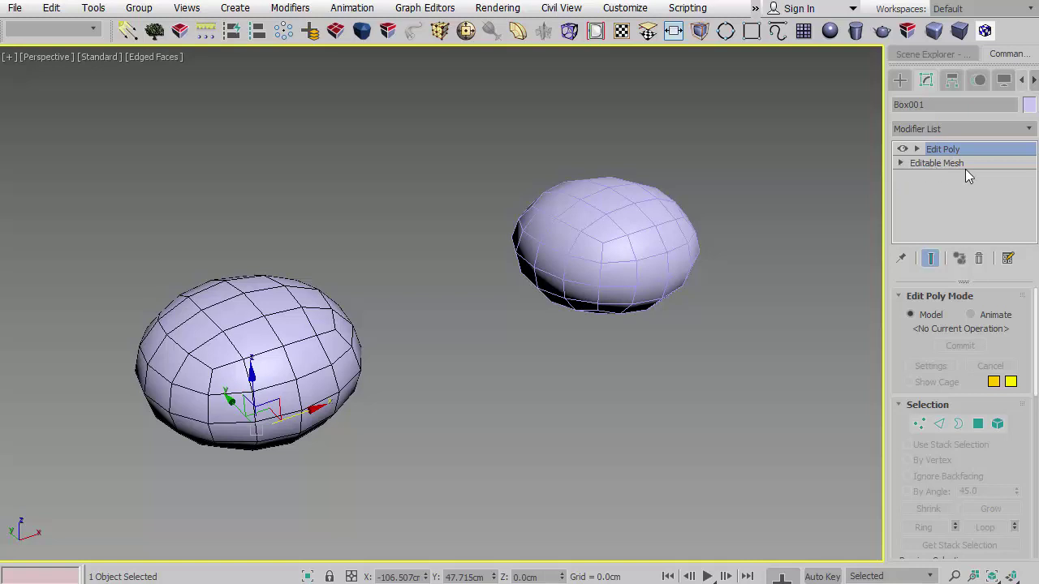
click(914, 167)
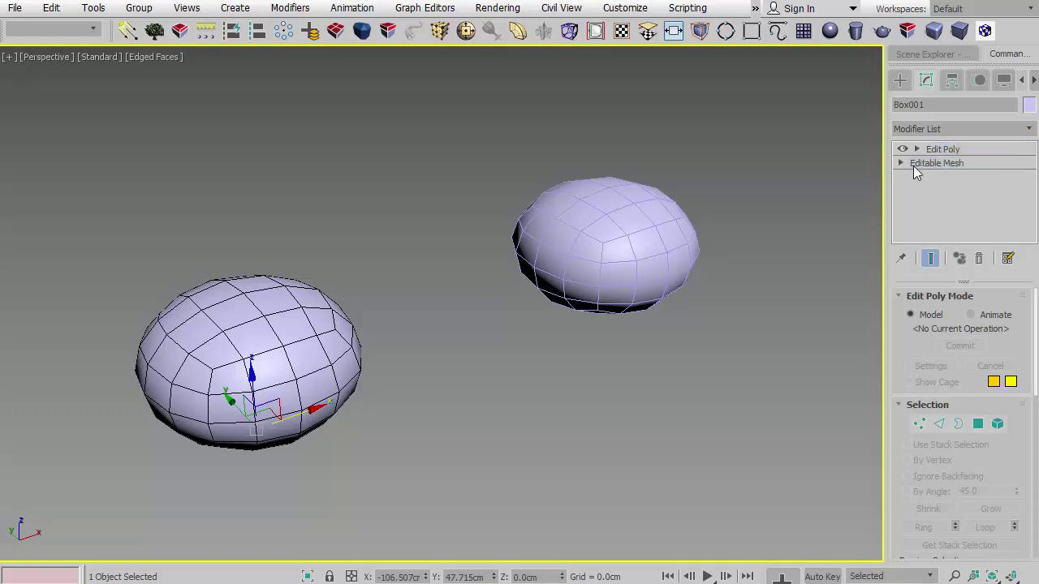
key(ctrl+z)
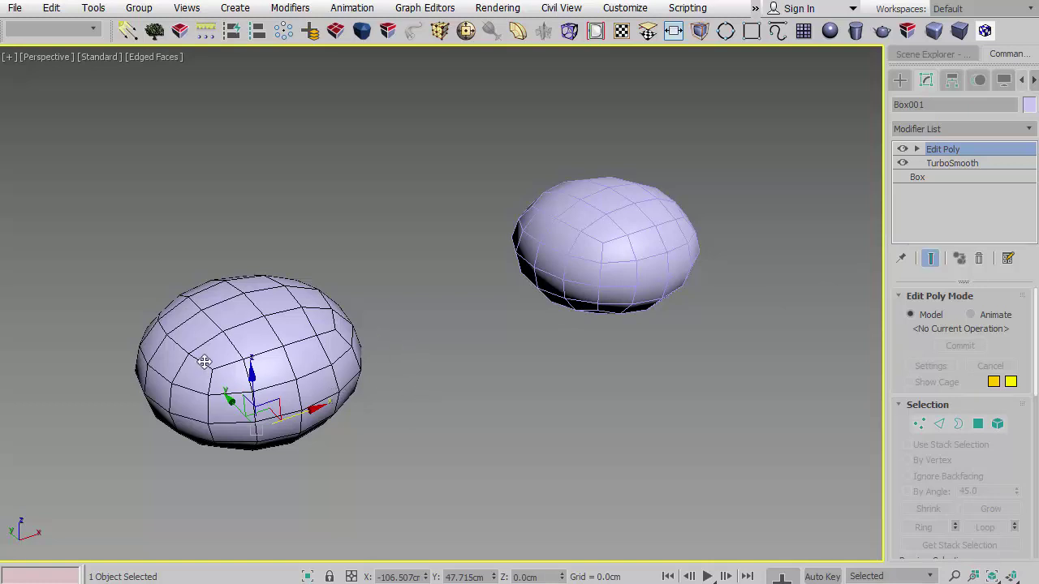
click(942, 164)
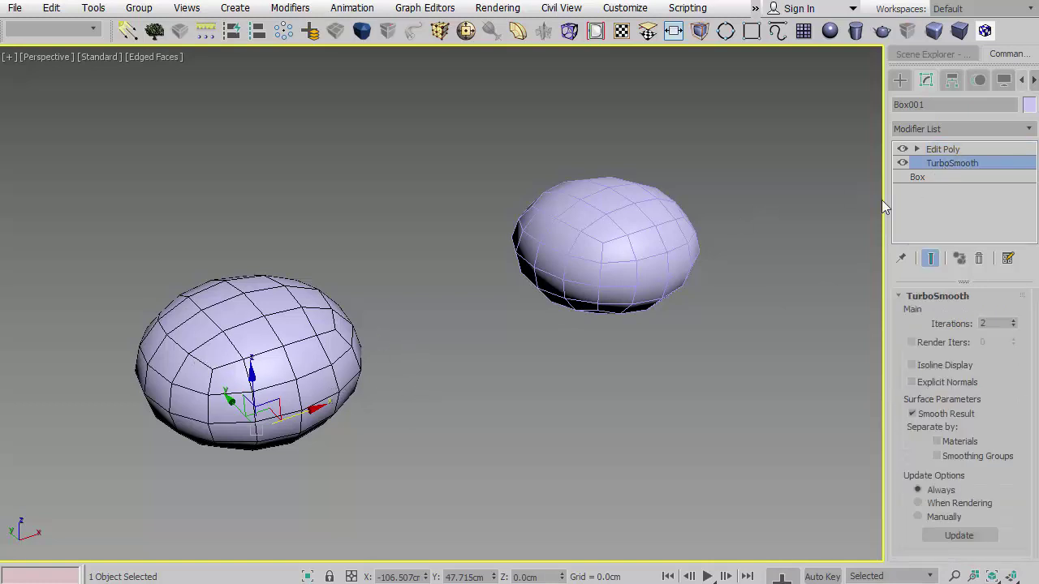
click(918, 176)
click(1010, 370)
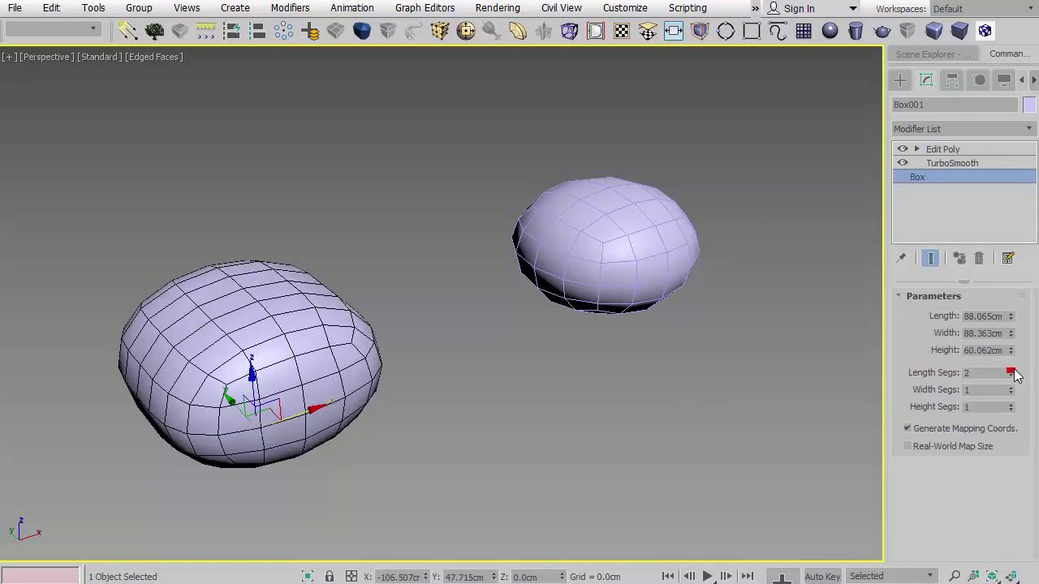
click(1011, 387)
click(1010, 404)
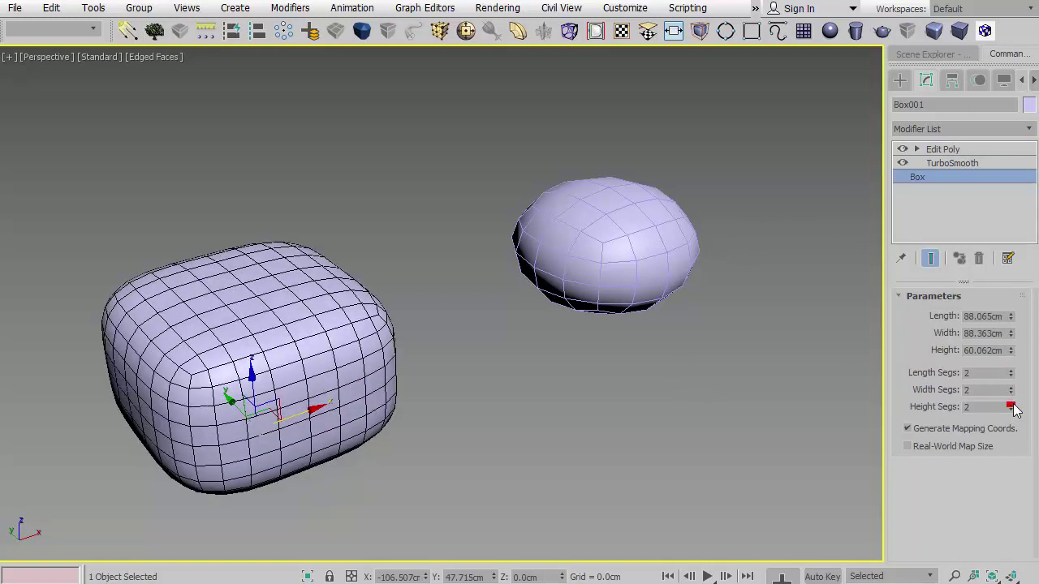
click(1011, 410)
click(1011, 376)
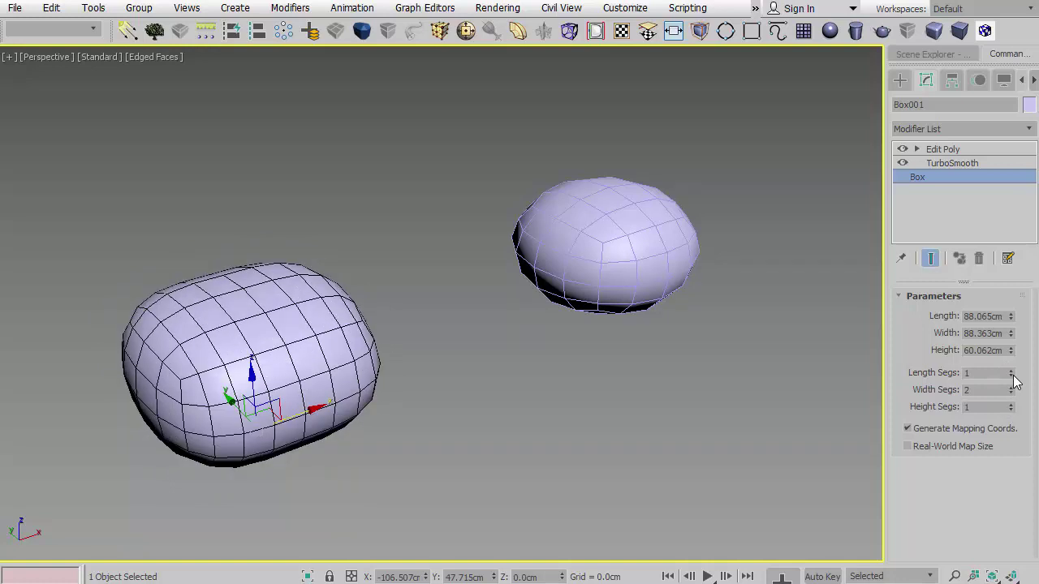
click(1012, 393)
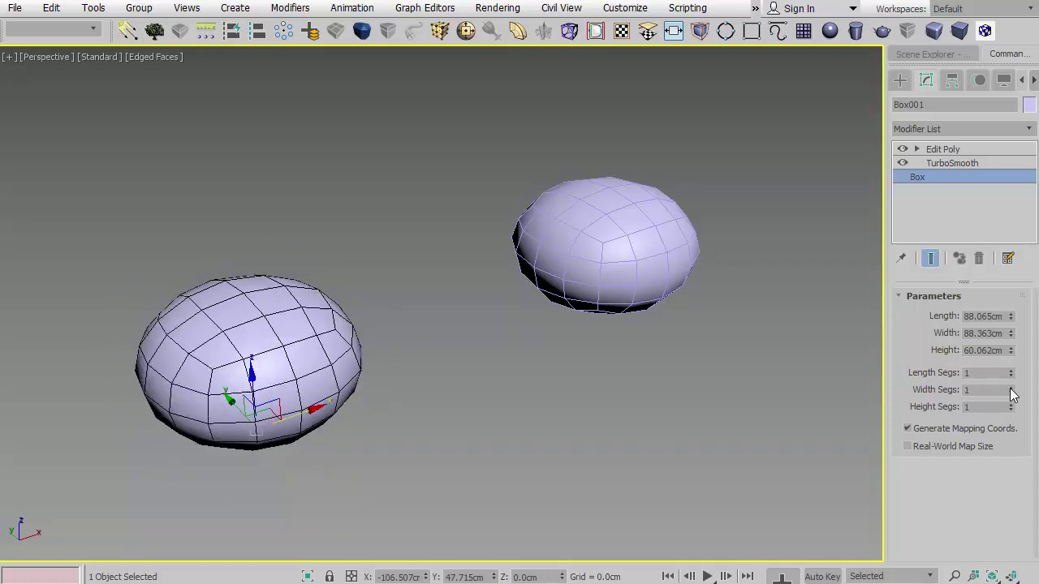
click(595, 255)
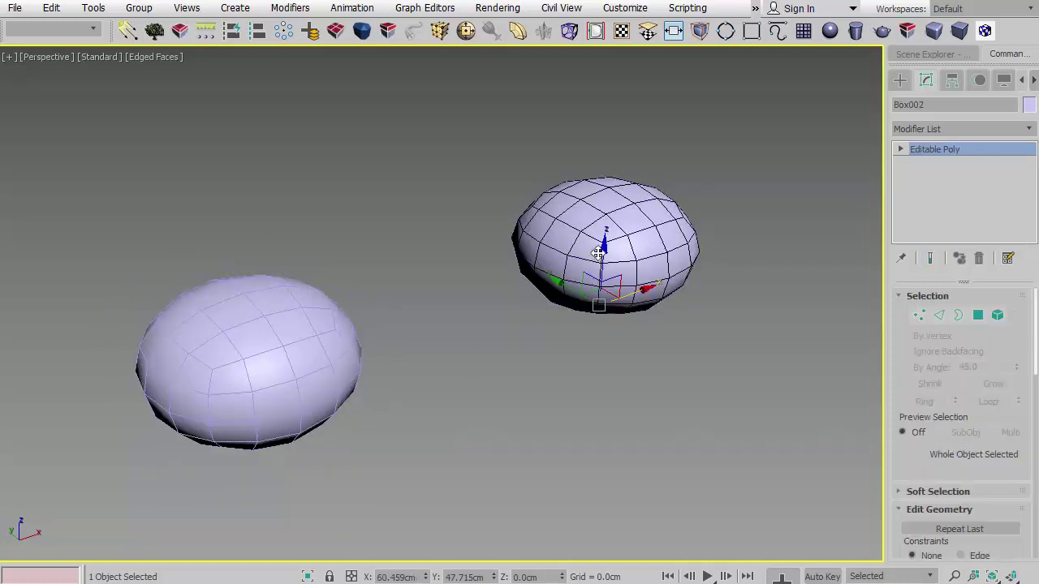
click(230, 350)
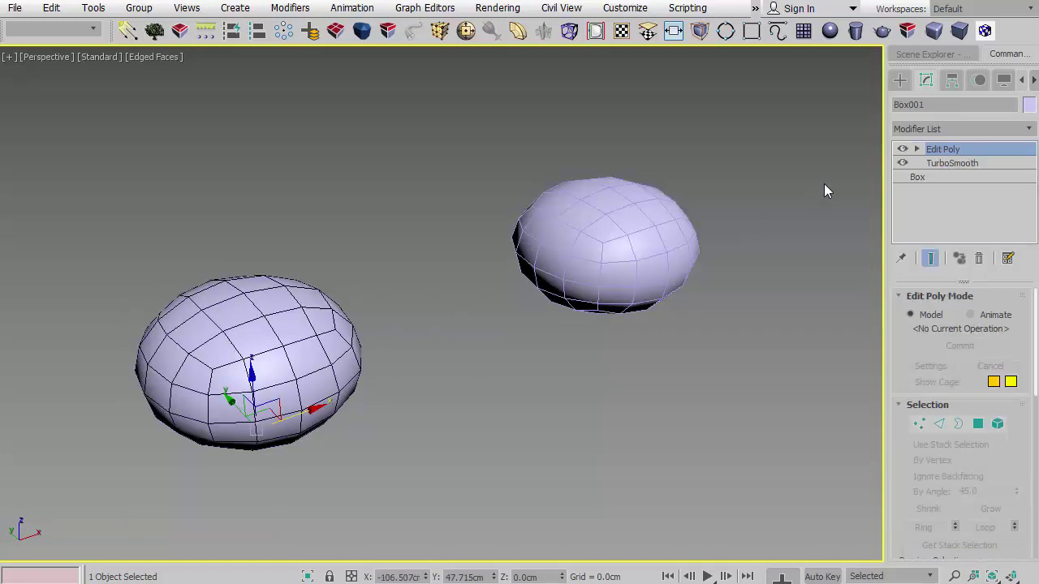
- Delete the Edit Poly modifier from Box001's stack with the Remove Modifier button
click(956, 164)
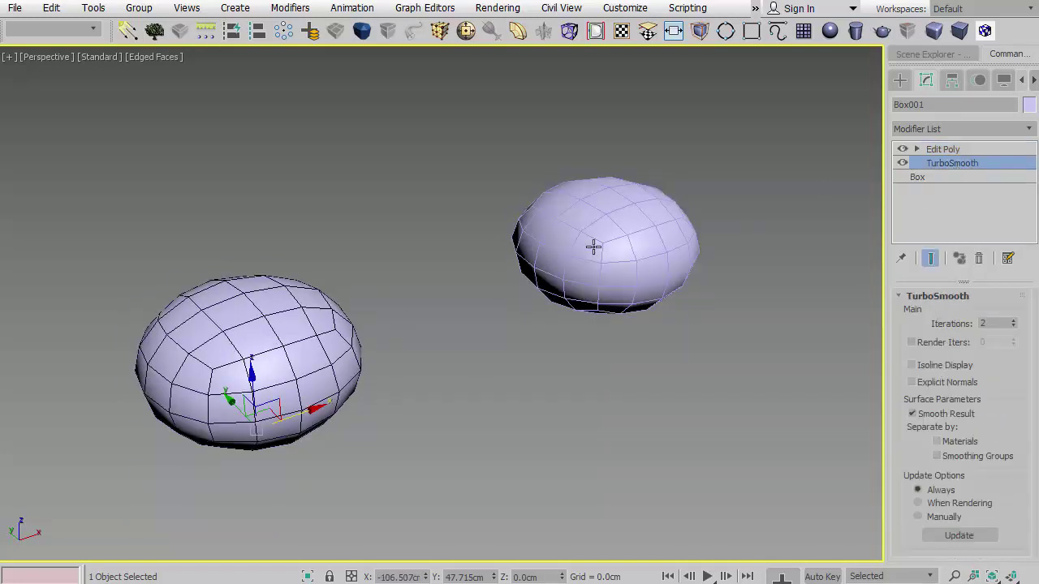
click(940, 152)
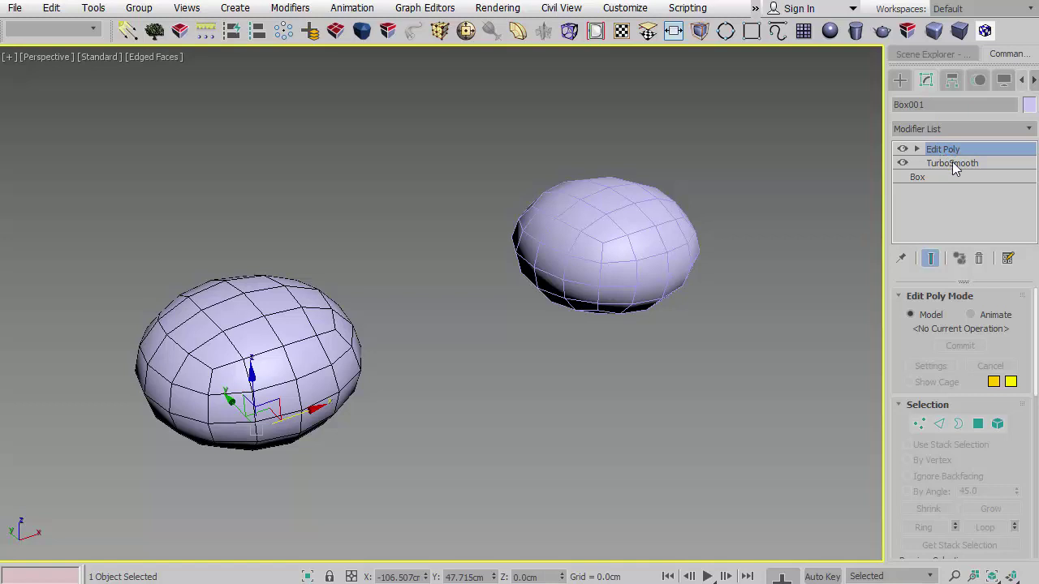
click(952, 162)
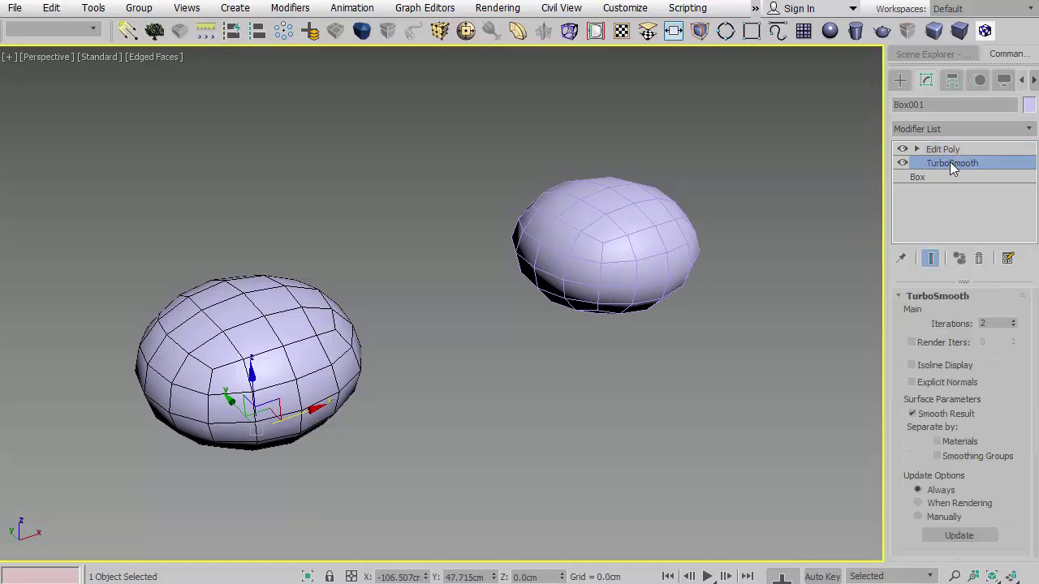
click(940, 151)
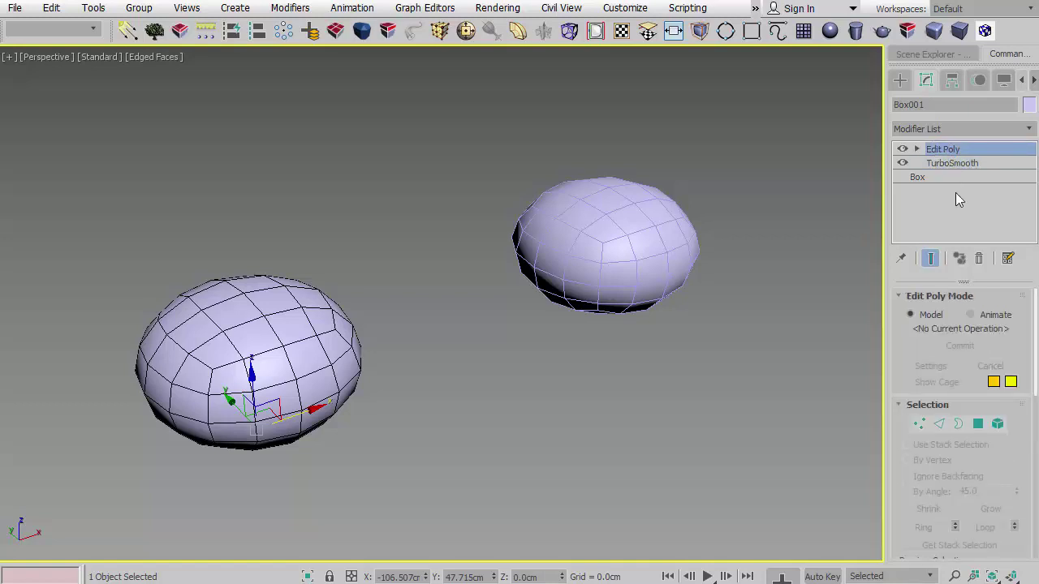
click(979, 258)
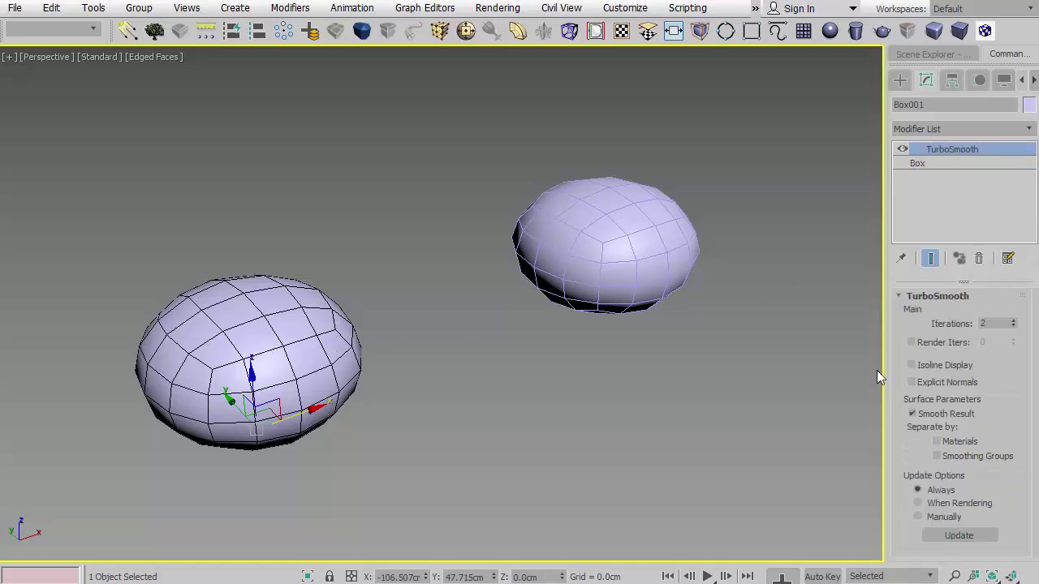
click(916, 502)
click(911, 413)
scroll(267, 366, up, 1)
scroll(276, 365, up, 4)
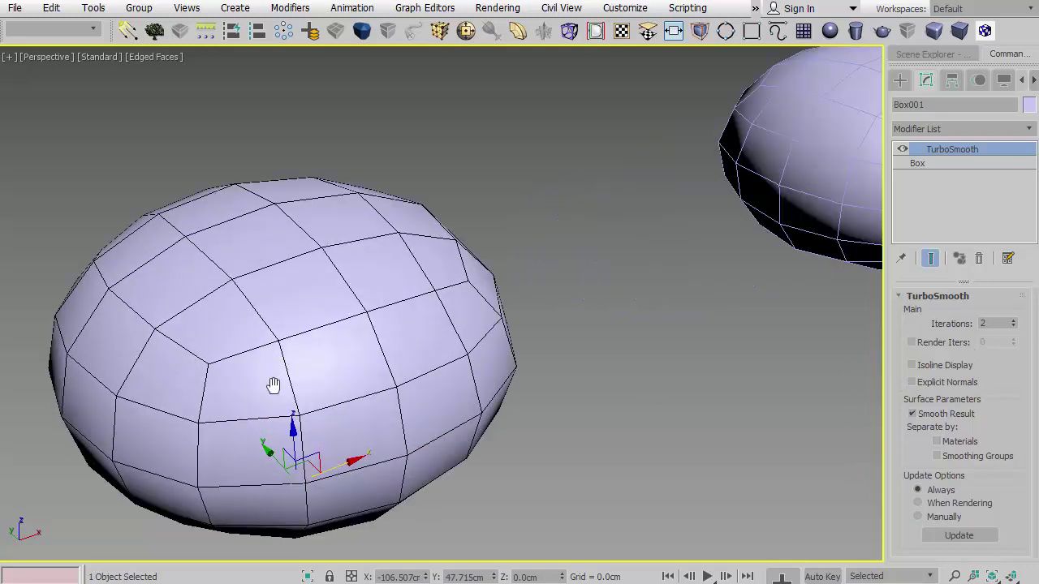
scroll(274, 385, down, 1)
scroll(277, 384, down, 3)
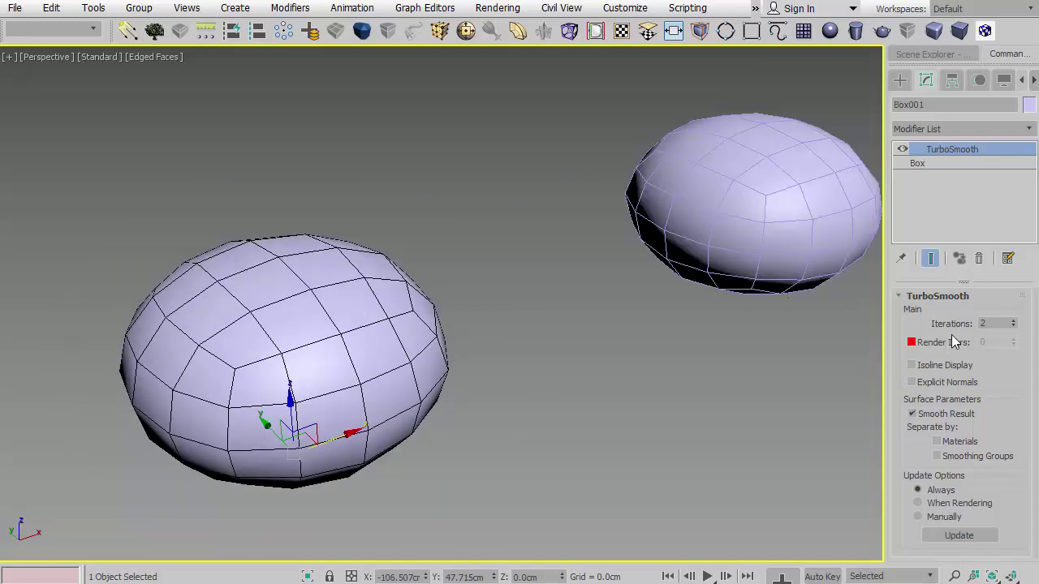
click(1014, 321)
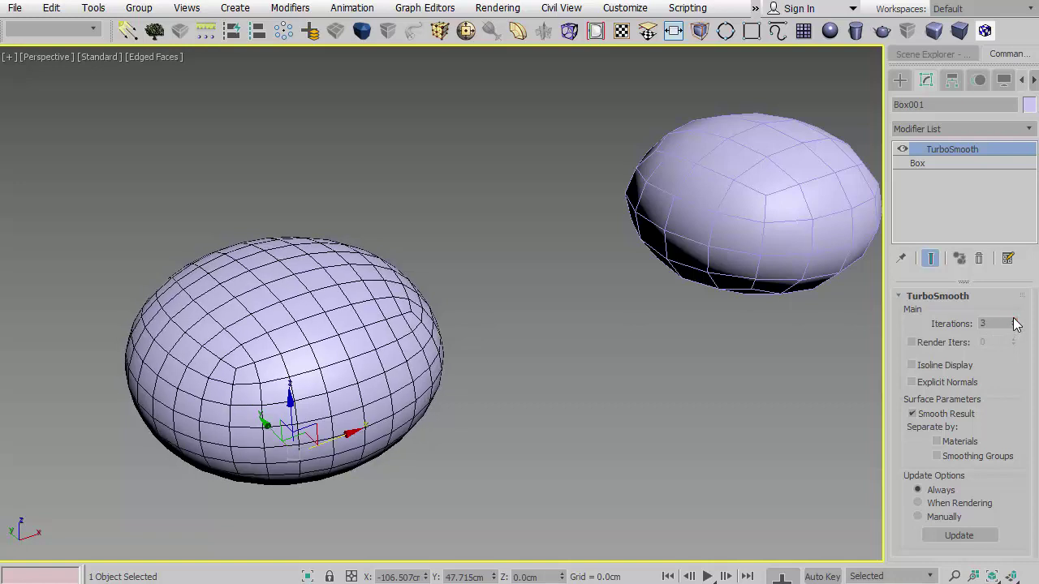
click(1014, 327)
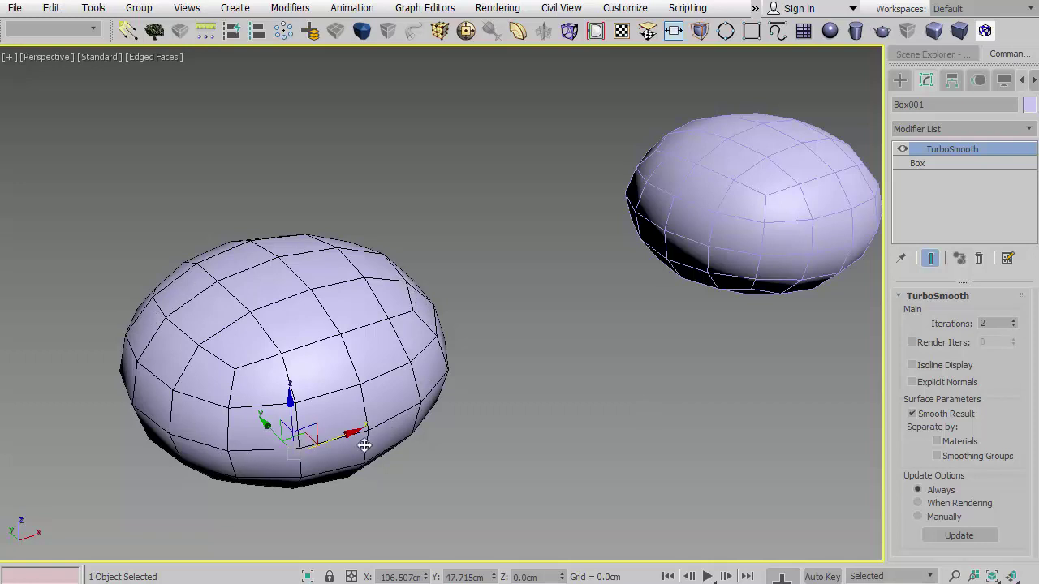
middle_drag(373, 332, 326, 345)
- Open and dismiss Box001's quad menu, then orbit around the two blobs
right_click(250, 296)
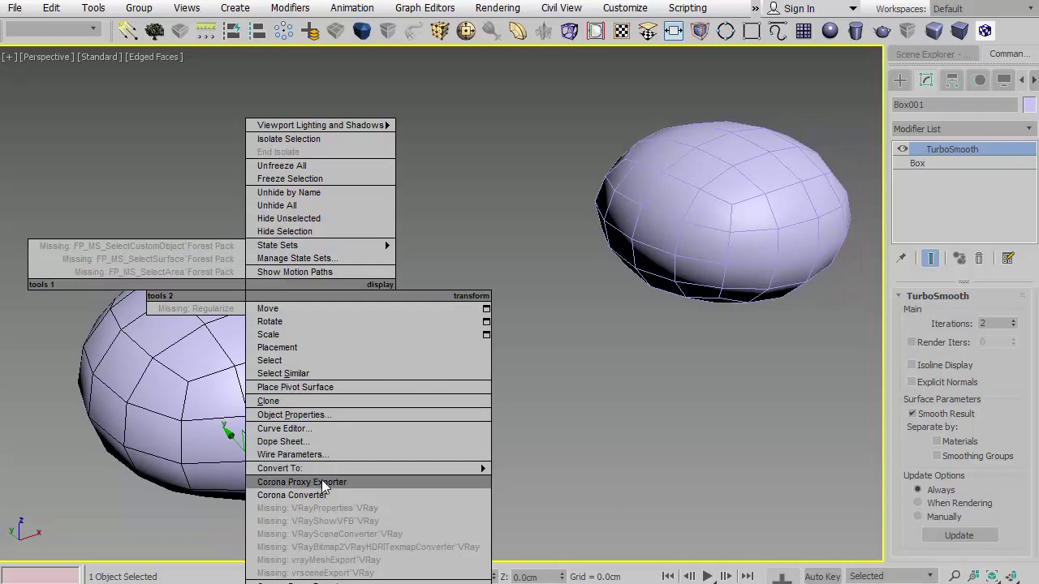
mouse_move(280, 468)
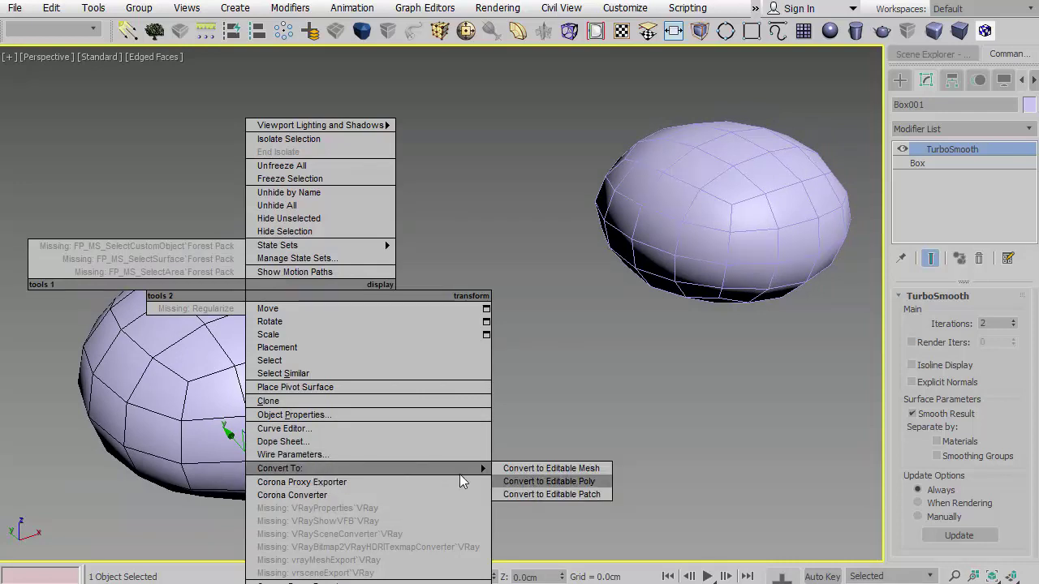
click(144, 416)
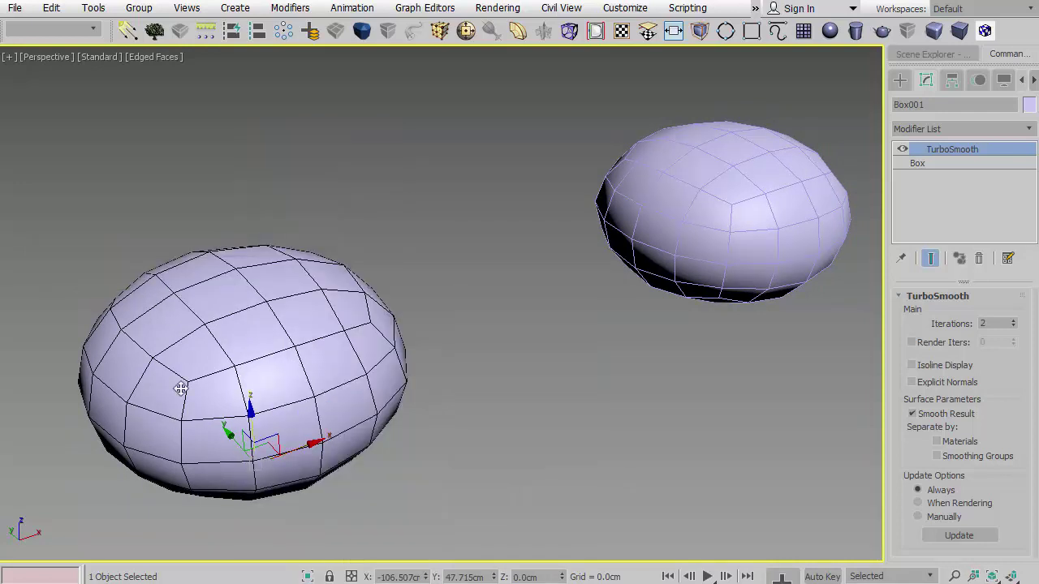
alt+middle_drag(227, 396, 278, 383)
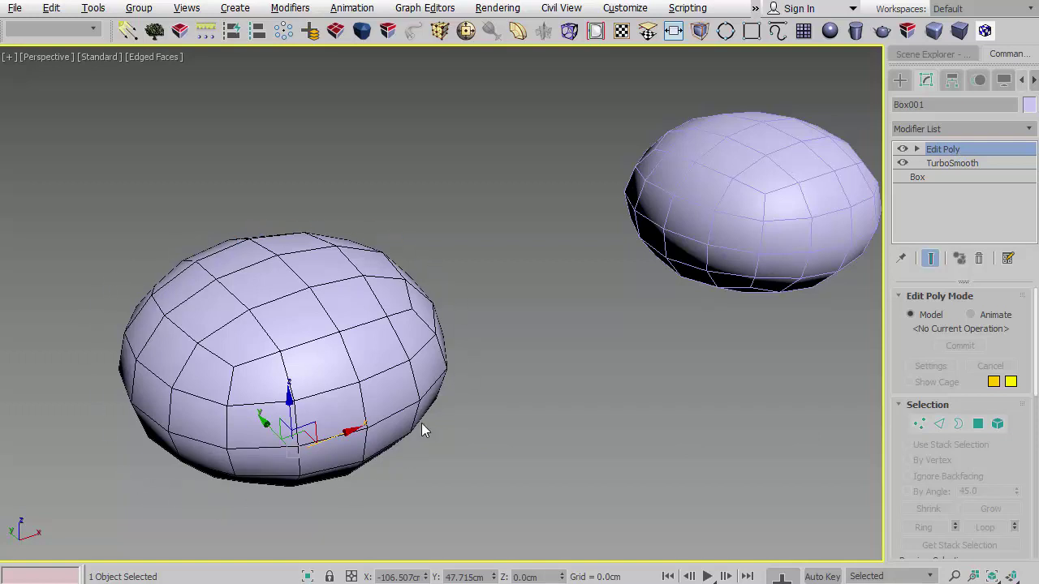
- Try selecting a polygon on top of Box001, then leave Polygon mode
key(4)
click(323, 371)
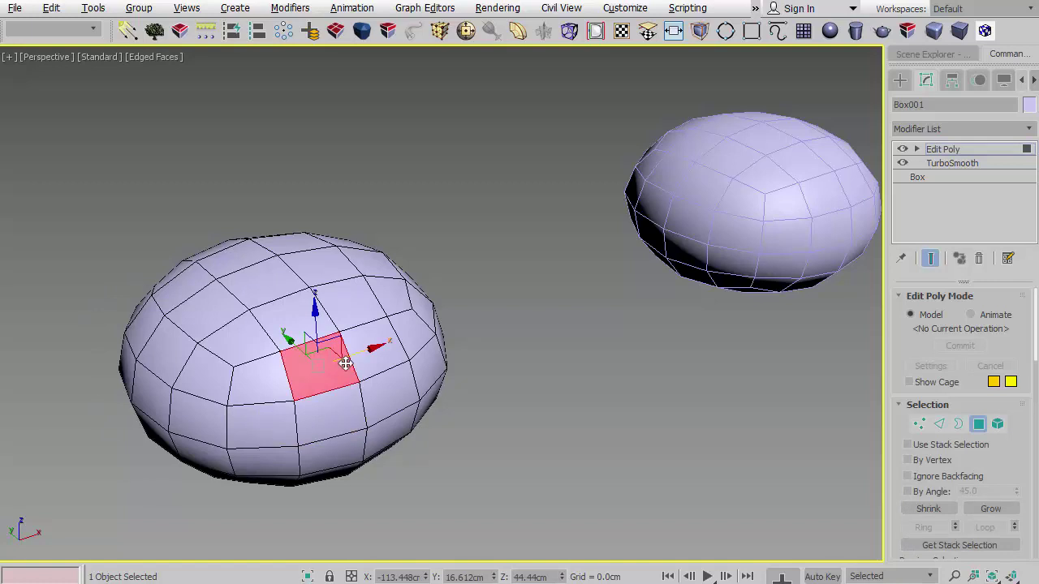
alt+middle_drag(343, 360, 385, 365)
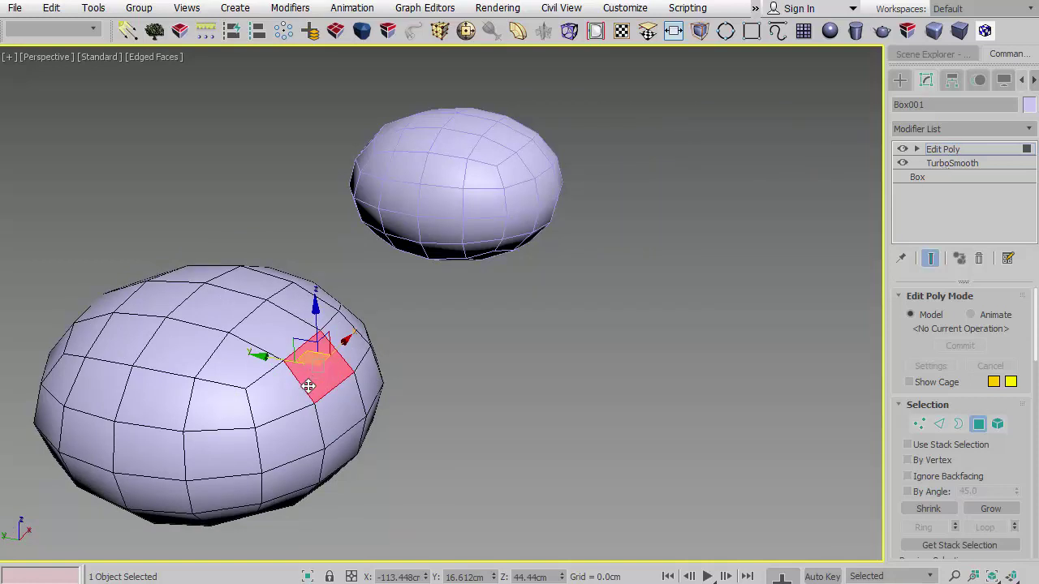
key(4)
- Move TurboSmooth above Edit Poly and select a block of Box001's front-left faces
click(948, 165)
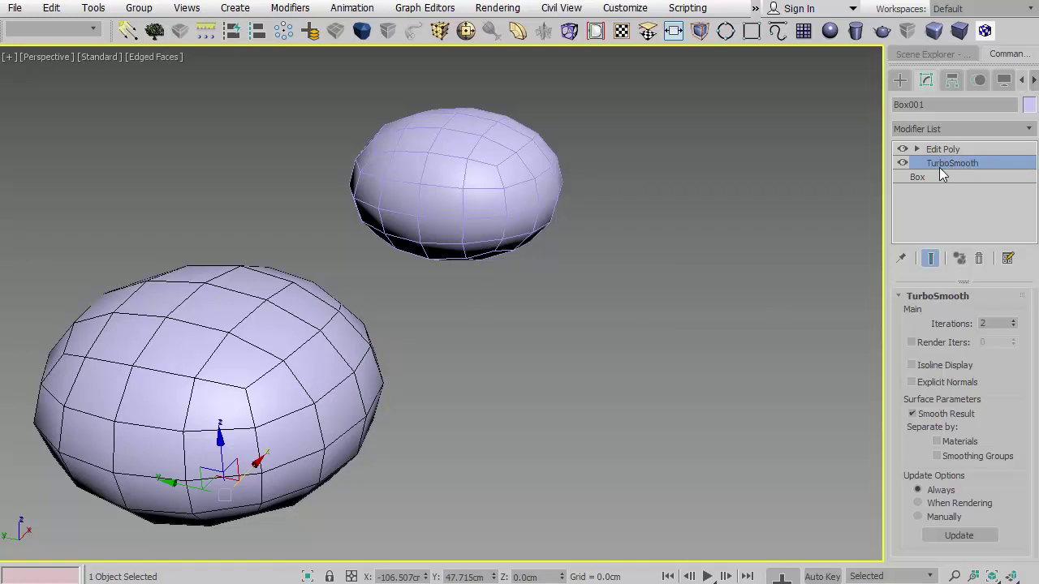
drag(939, 169, 946, 144)
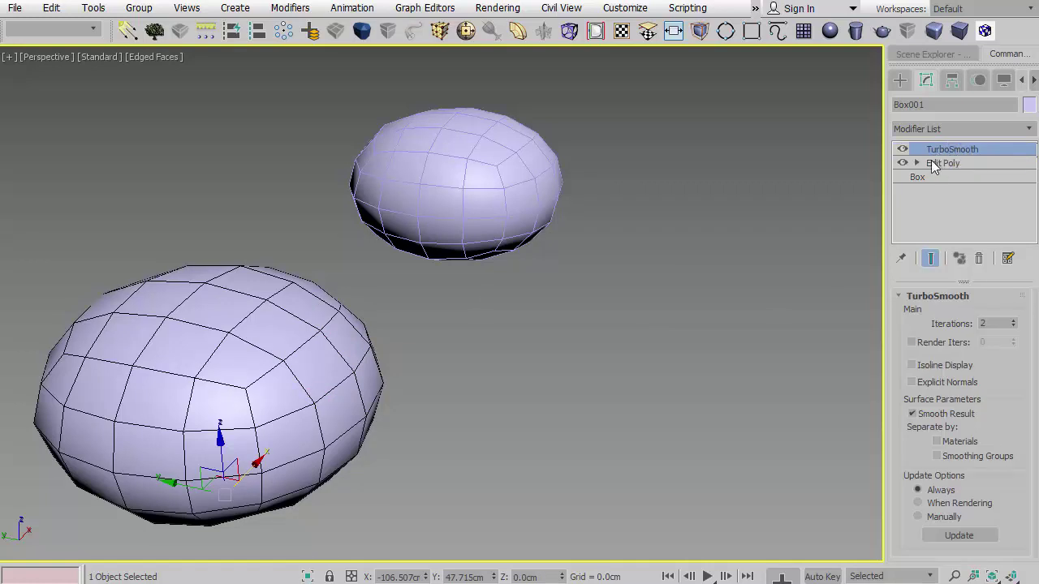
click(931, 161)
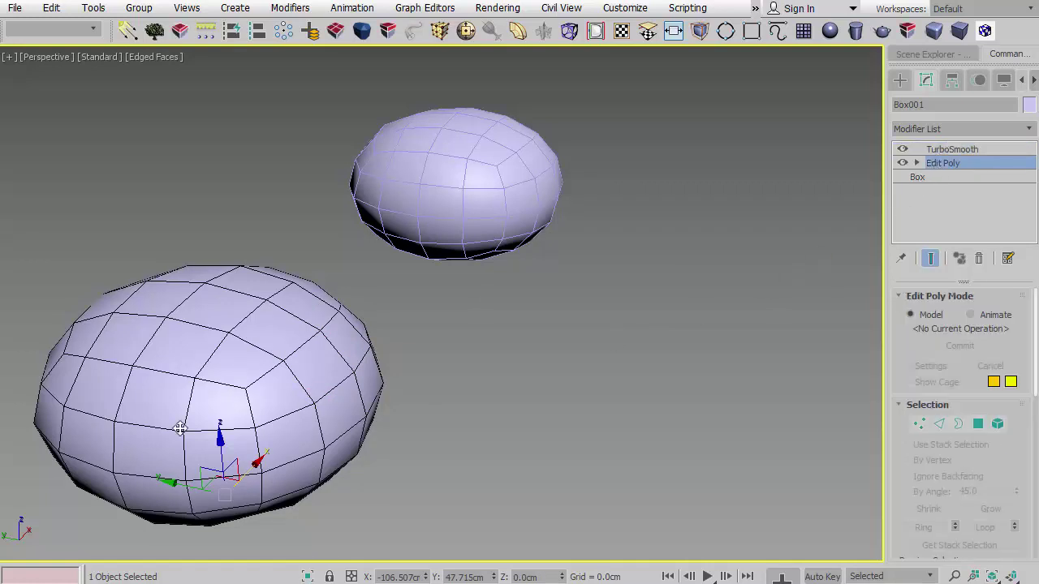
key(4)
click(254, 404)
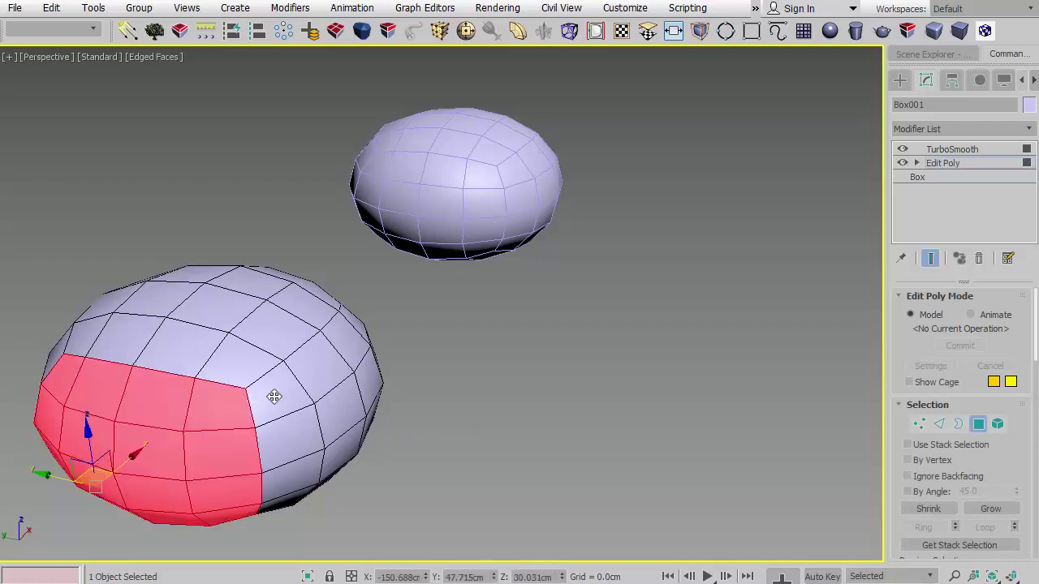
alt+middle_drag(275, 395, 252, 398)
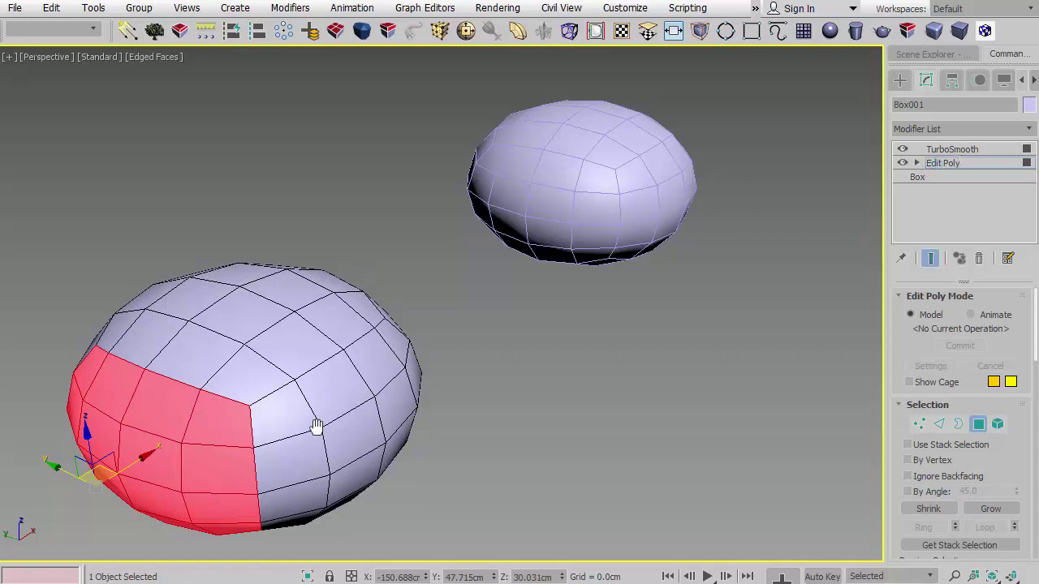
alt+middle_drag(318, 427, 747, 216)
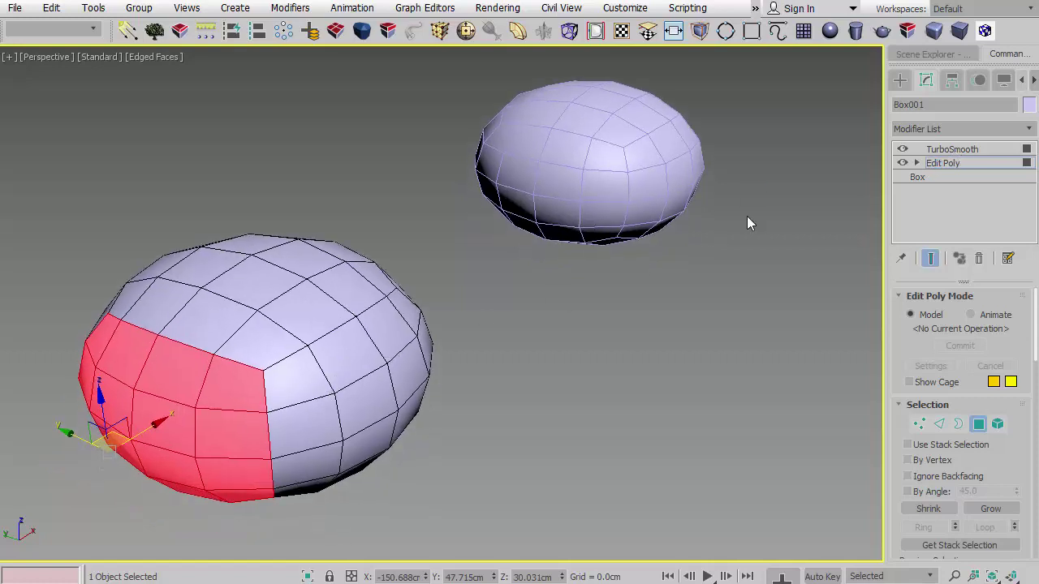
- Toggle both modifiers off and on, then drag Edit Poly above TurboSmooth
click(902, 164)
click(902, 149)
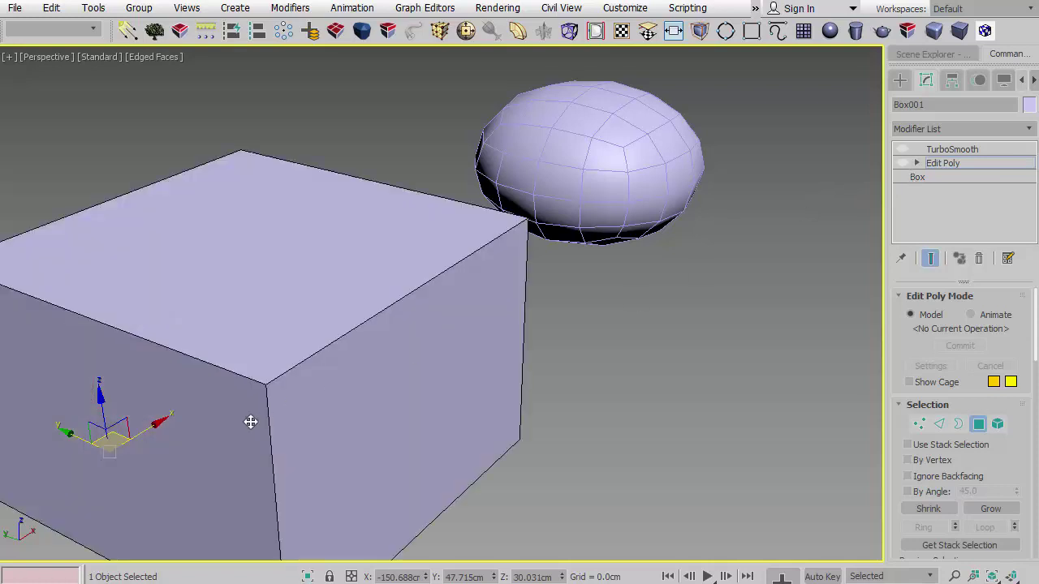
click(902, 149)
click(903, 163)
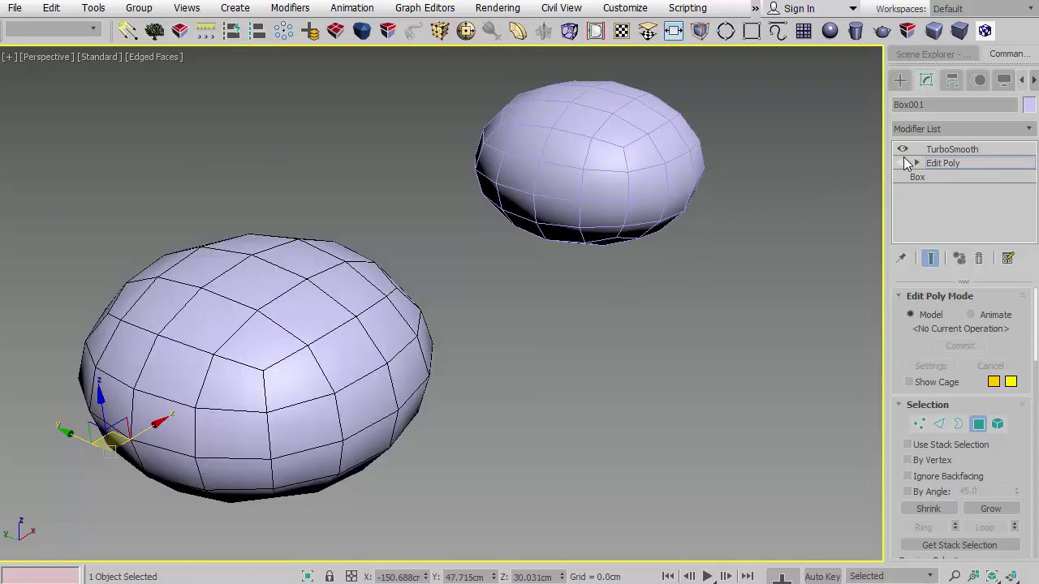
click(948, 163)
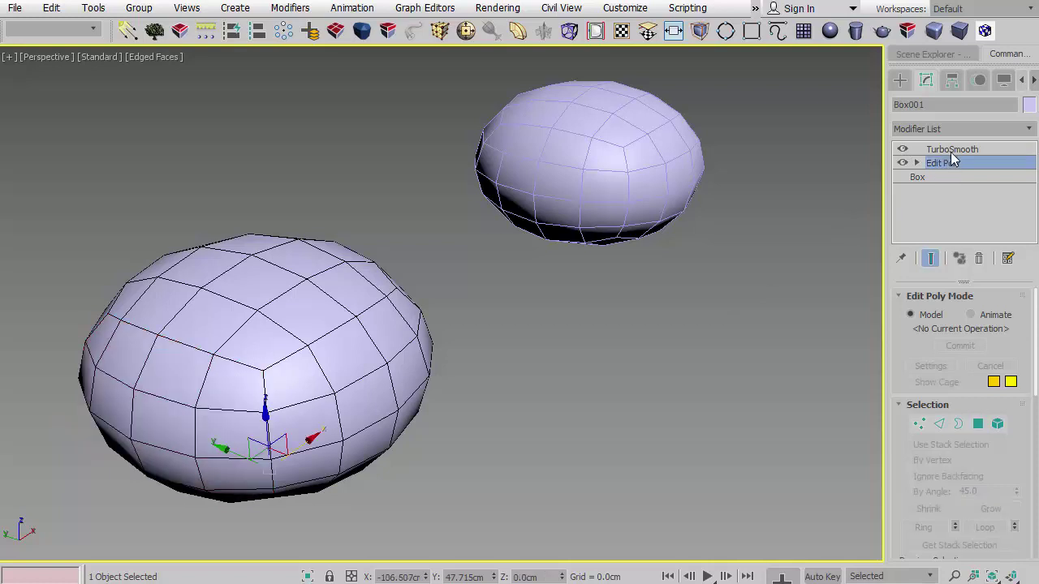
drag(951, 159, 956, 143)
click(946, 164)
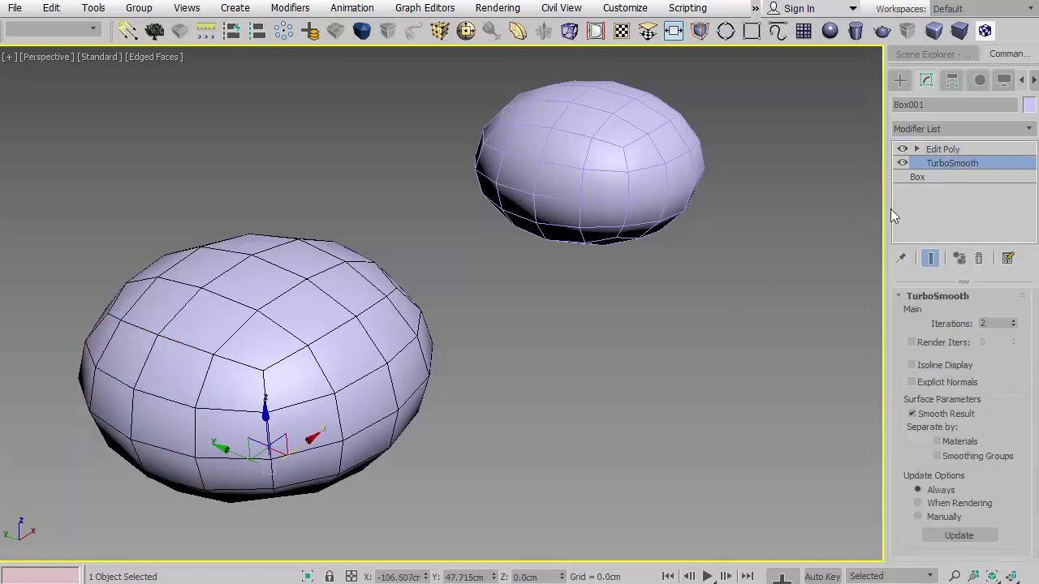
click(961, 149)
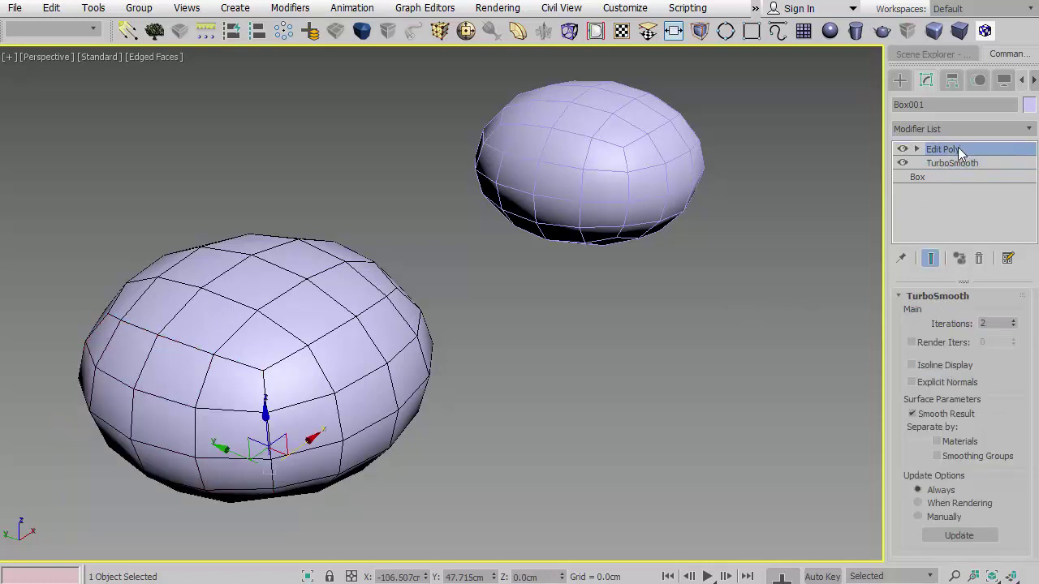
- Test Polygon selection by picking several faces on the smoothed left blob
click(978, 424)
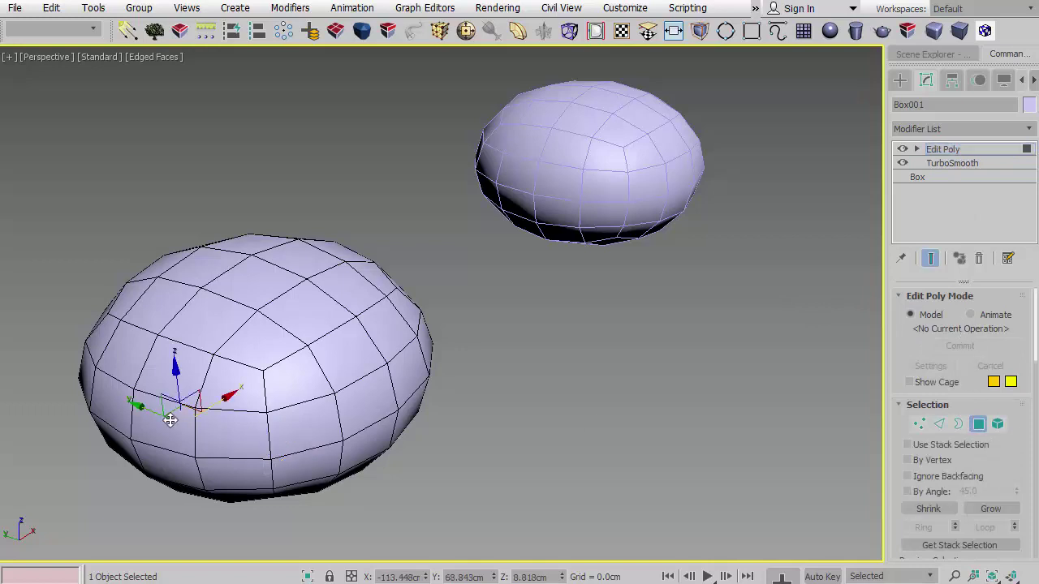
click(125, 358)
ctrl+click(187, 383)
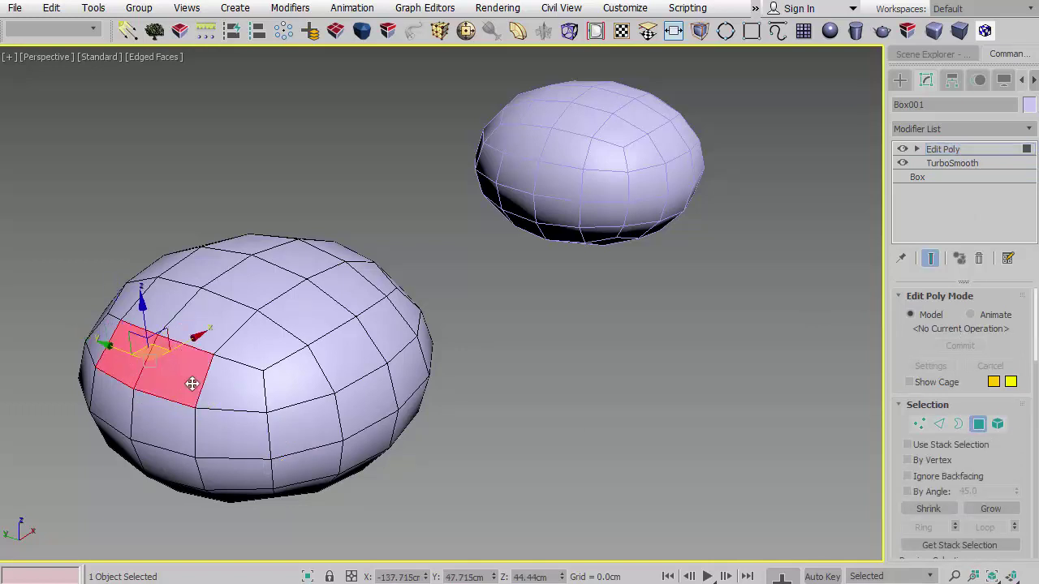
ctrl+click(237, 386)
ctrl+click(232, 425)
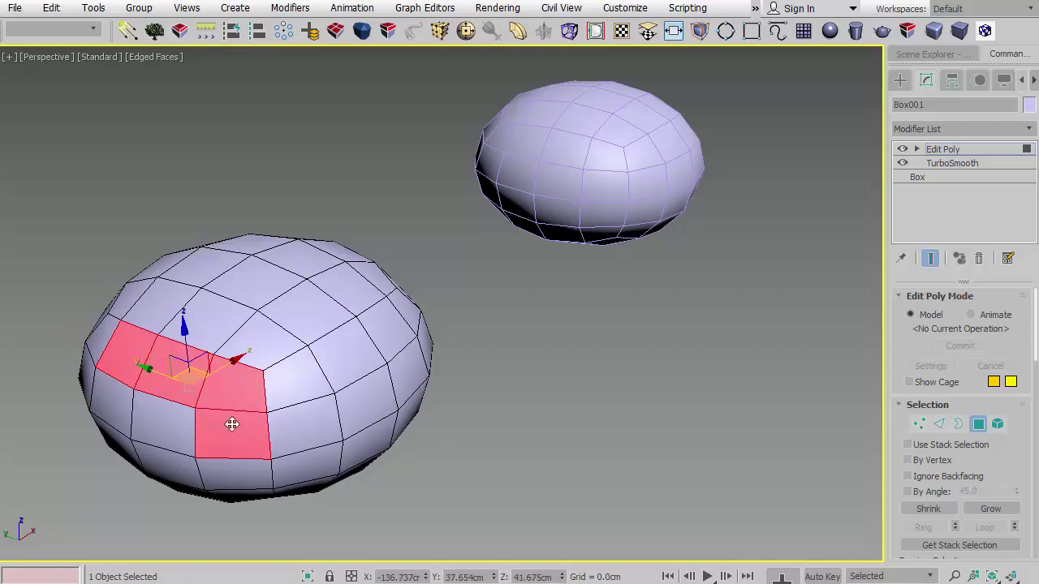
ctrl+click(159, 424)
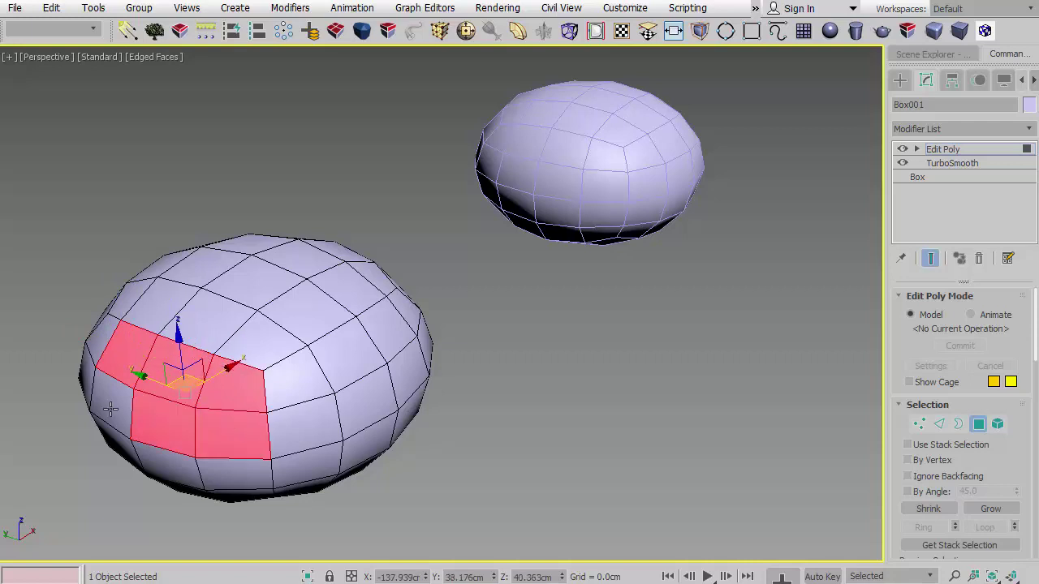
click(229, 380)
ctrl+click(168, 435)
ctrl+click(161, 305)
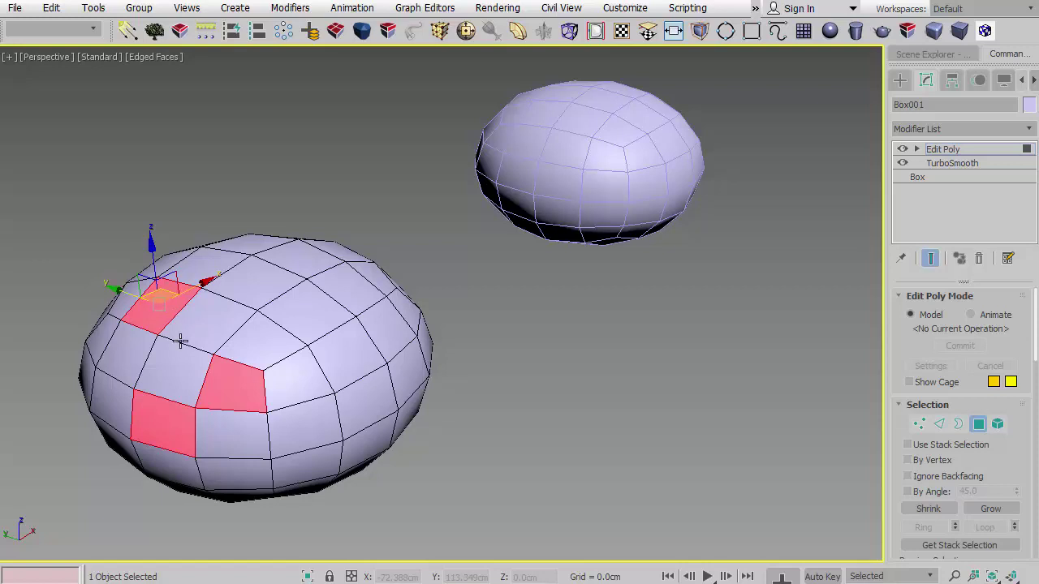
- Clear the face selection, select Box002, and scroll to its Subdivision Surface rollout
key(4)
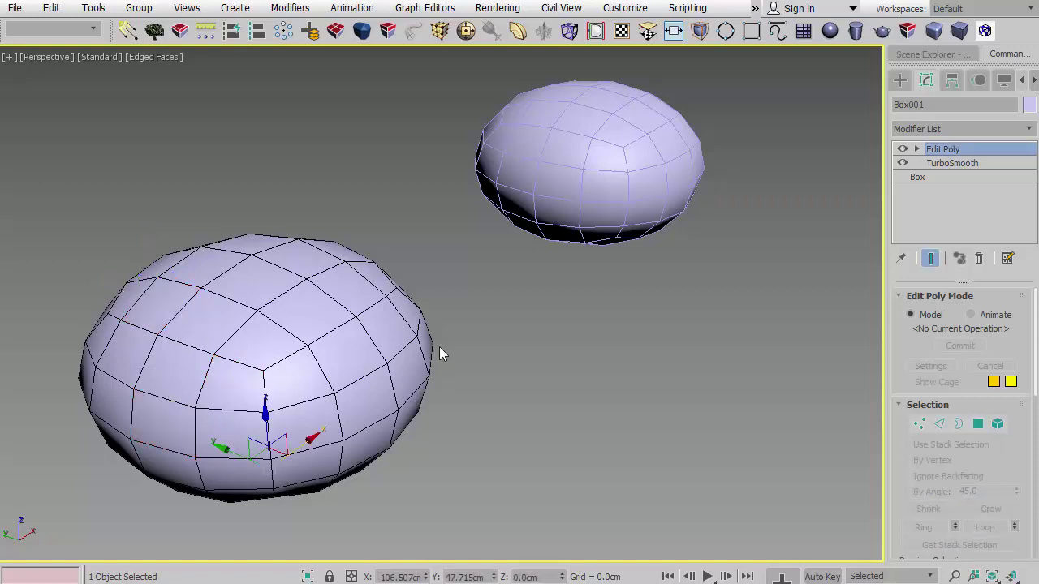
click(577, 189)
scroll(930, 354, down, 2)
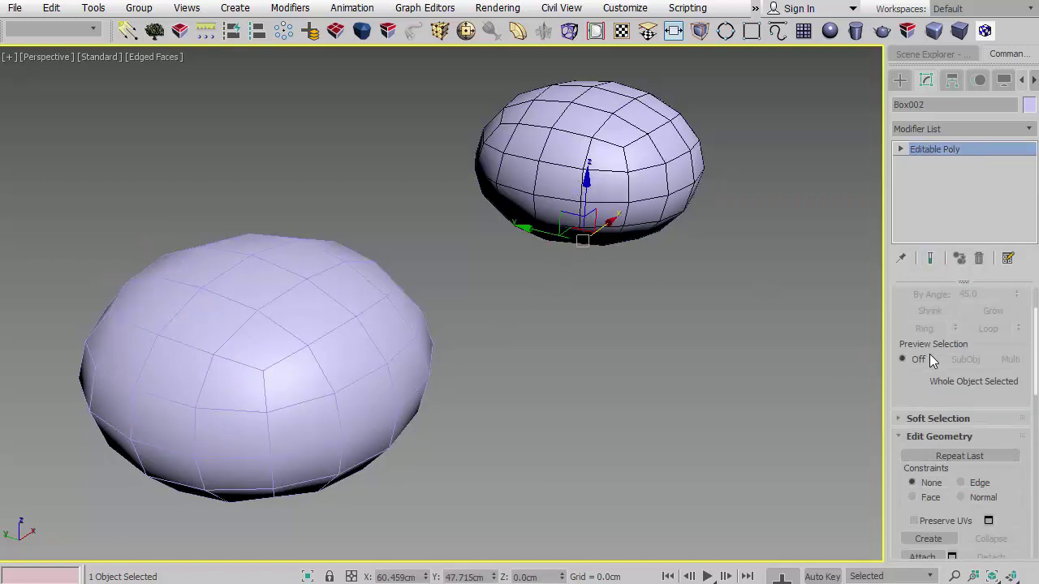
scroll(930, 354, down, 2)
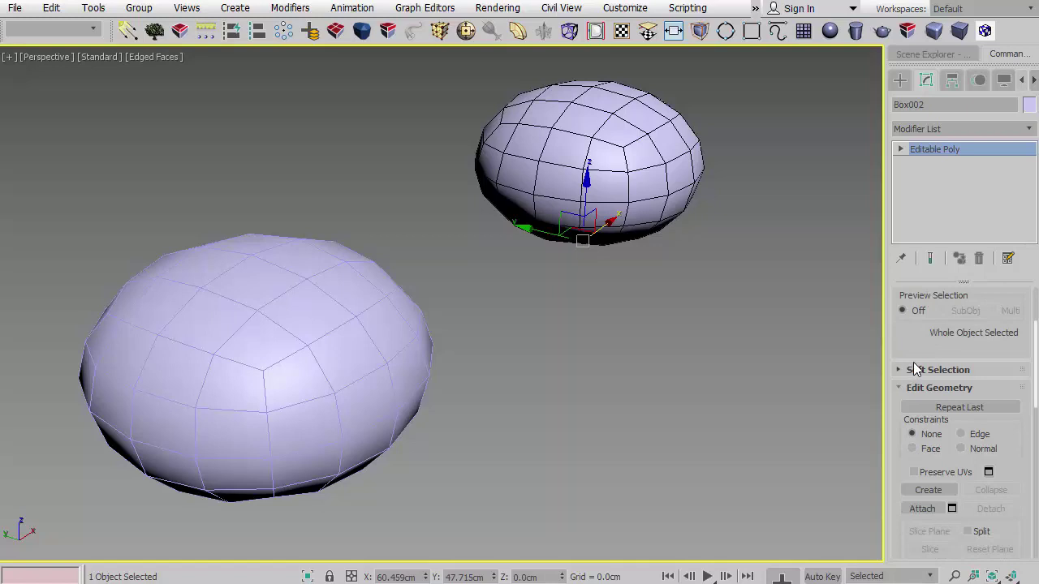
scroll(914, 368, down, 2)
scroll(916, 367, down, 1)
scroll(915, 365, down, 2)
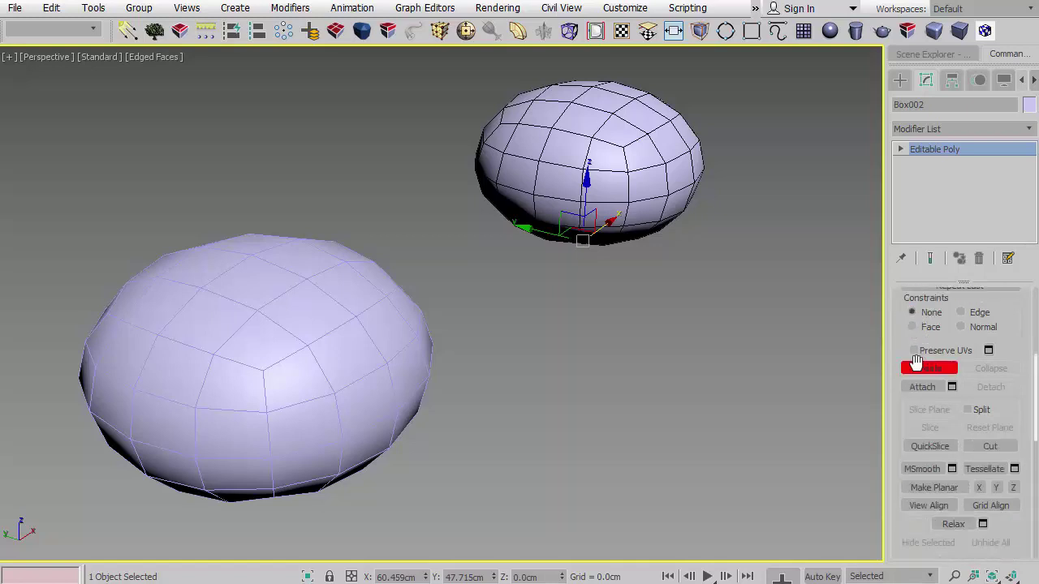
scroll(919, 365, up, 4)
scroll(919, 365, up, 4)
scroll(920, 367, up, 1)
scroll(926, 361, down, 3)
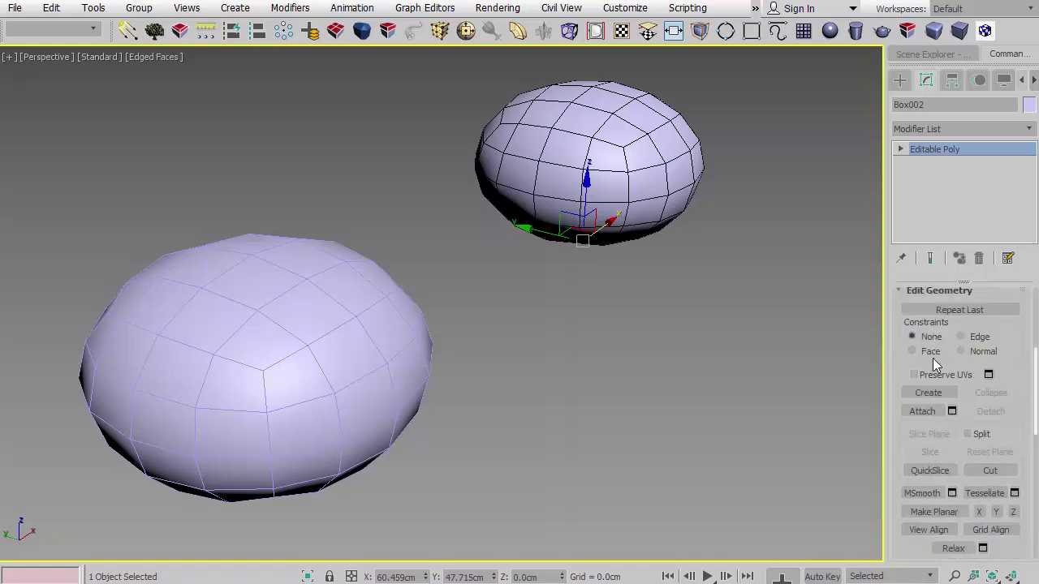
scroll(933, 358, down, 3)
scroll(933, 358, down, 3)
scroll(934, 355, down, 1)
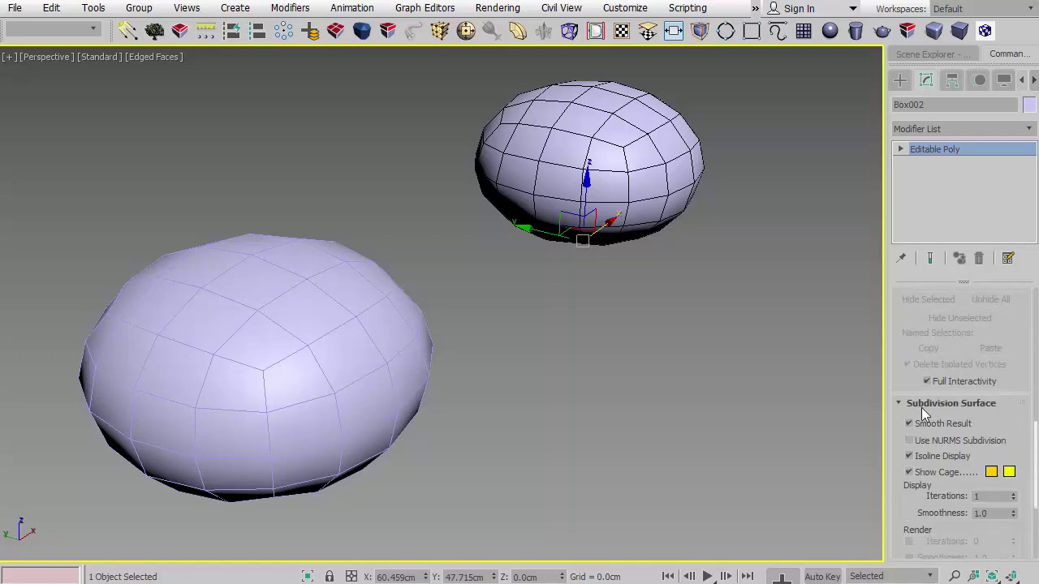
- Turn on Use NURMS Subdivision, uncheck Isoline Display, and set Display Iterations to 1
click(1013, 493)
alt+middle_drag(572, 361, 602, 341)
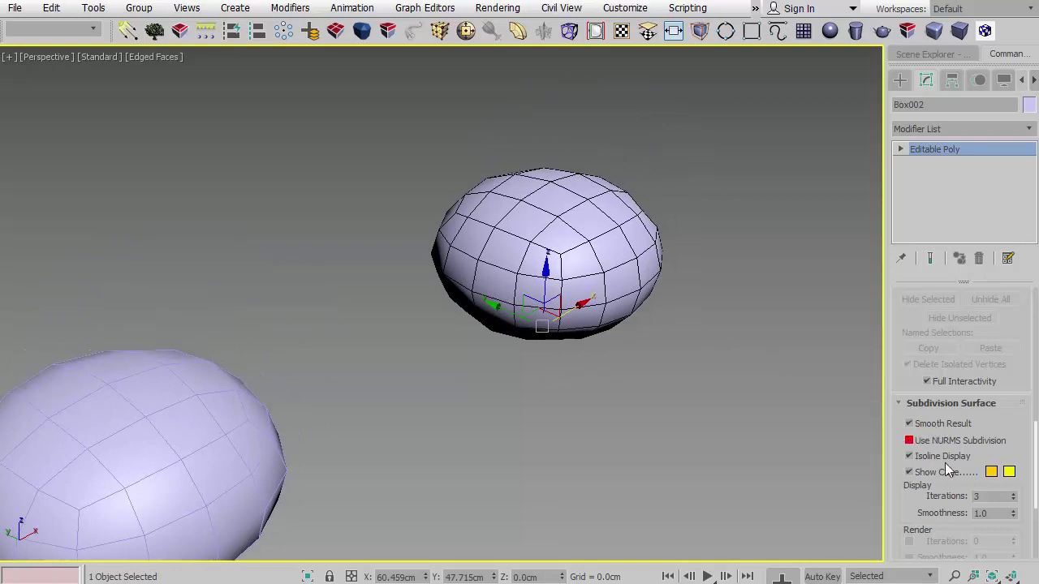
click(1013, 500)
click(1013, 500)
click(1014, 501)
click(910, 441)
click(1014, 494)
click(1015, 494)
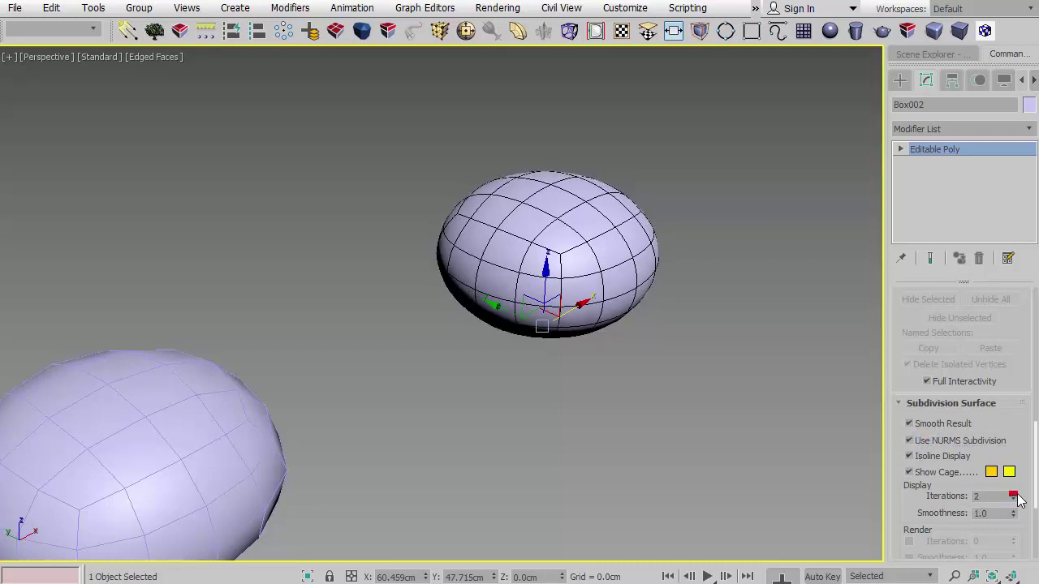
click(909, 456)
click(909, 457)
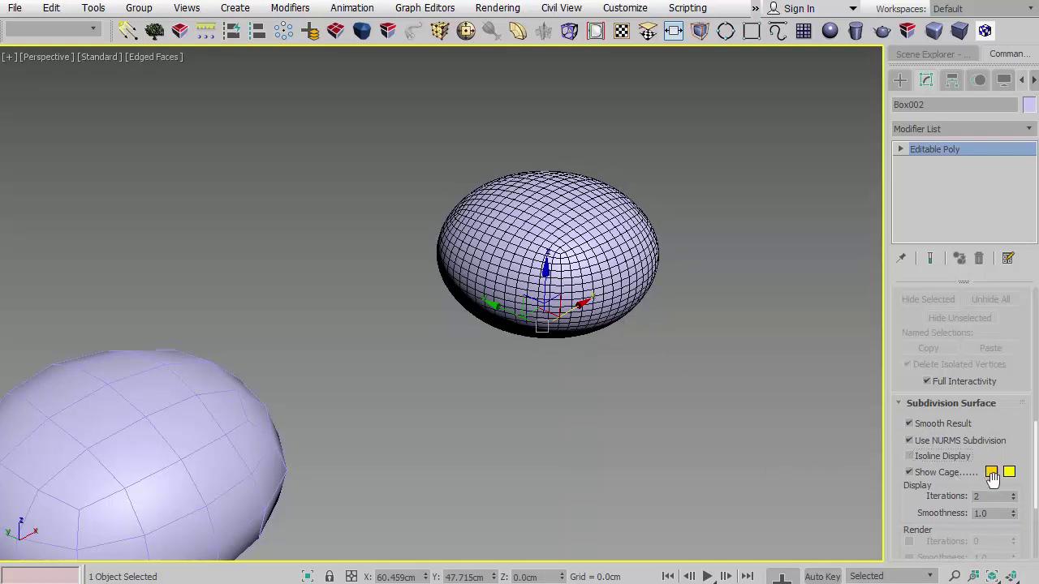
click(1014, 500)
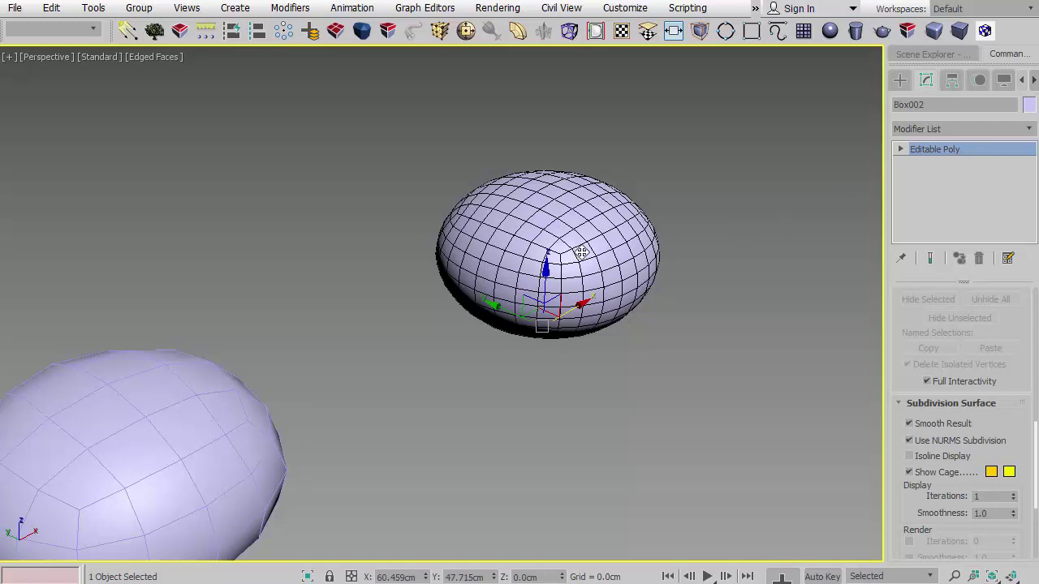
- Pan and orbit to inspect the blobs' tops, scrolling the panel back up
middle_drag(587, 295, 637, 294)
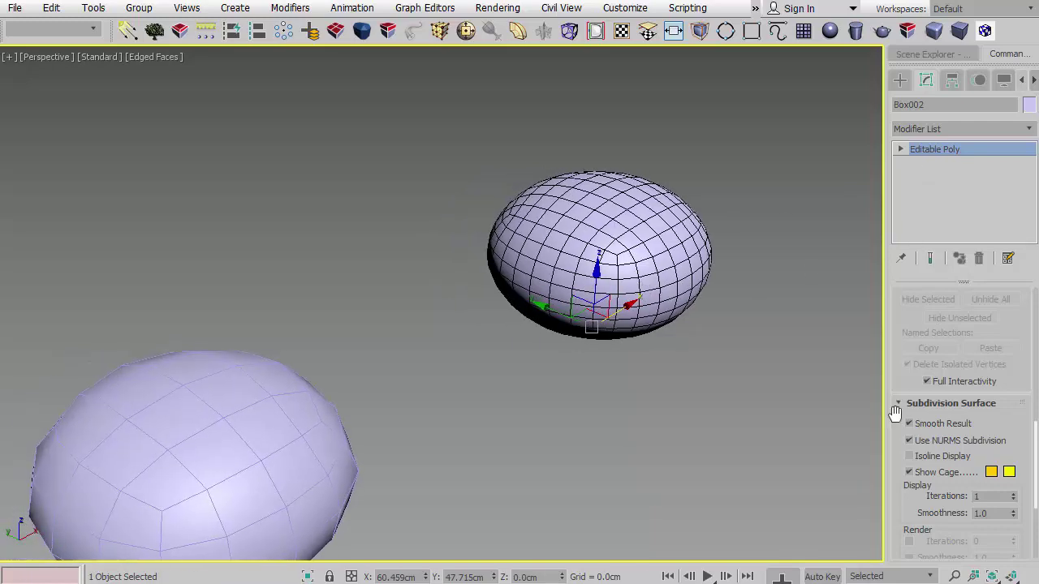
alt+middle_drag(703, 420, 640, 371)
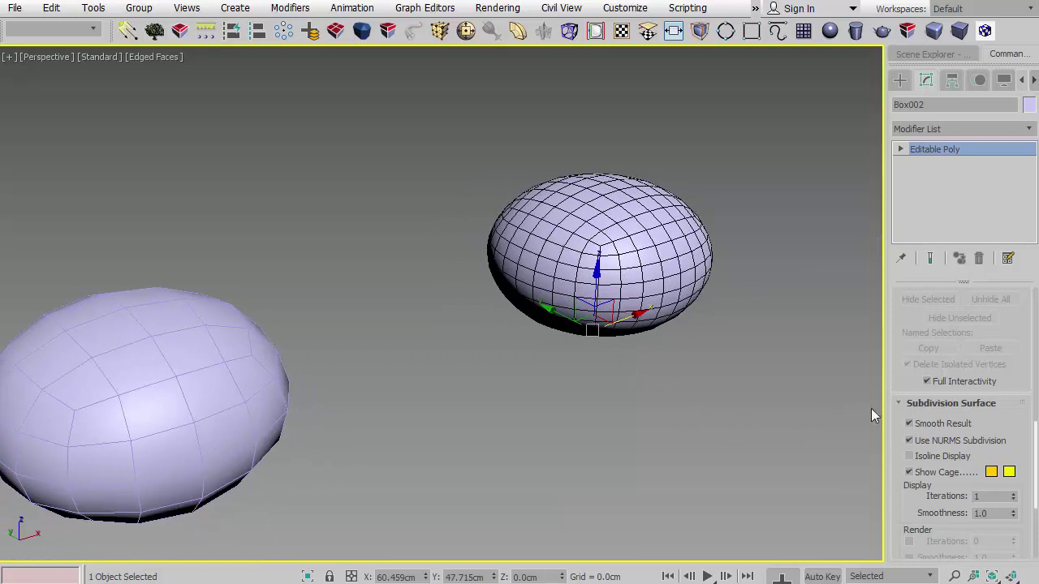
scroll(911, 426, down, 1)
scroll(911, 428, down, 2)
scroll(911, 428, up, 2)
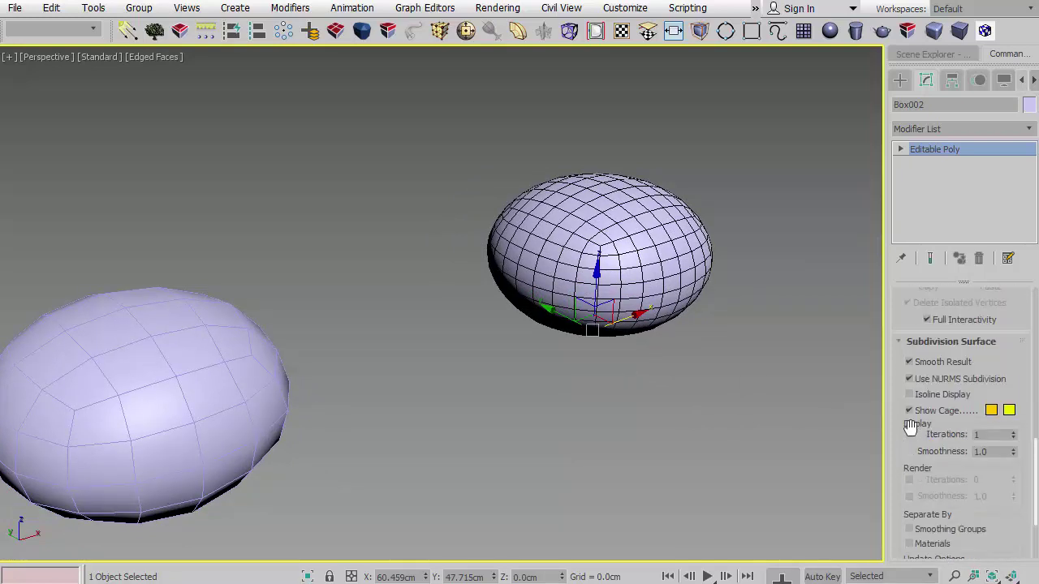
scroll(910, 426, up, 2)
scroll(910, 428, up, 1)
scroll(910, 428, up, 2)
scroll(910, 428, up, 1)
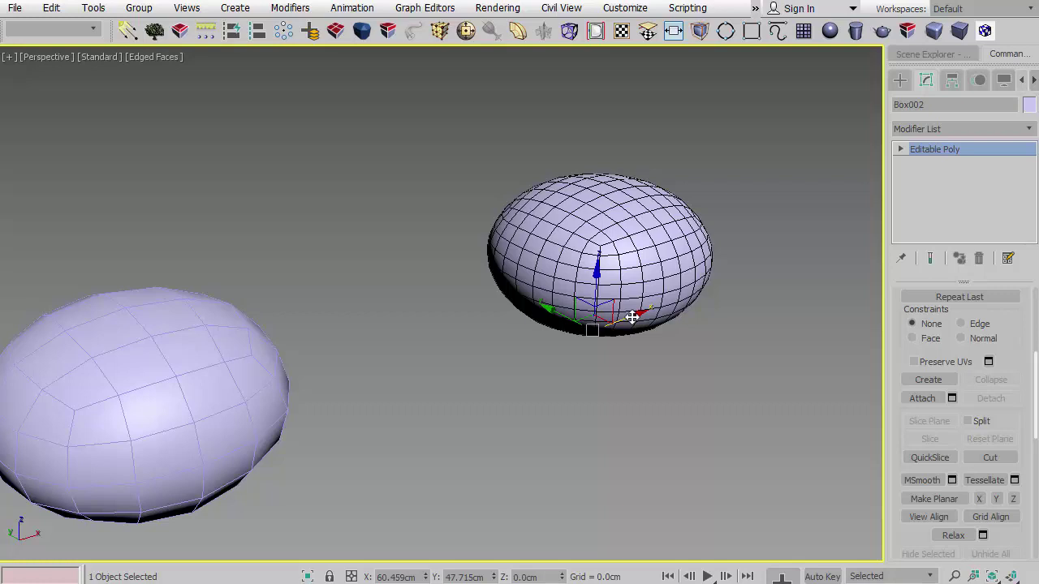
- Isolate Box001 with Alt+Q, end isolation, and reselect Box001
click(242, 399)
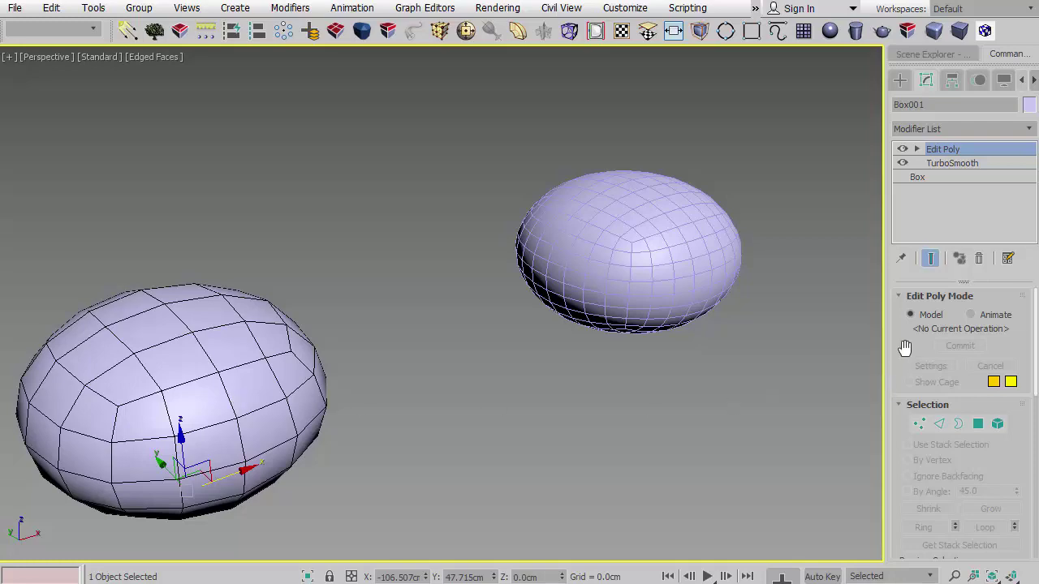
scroll(906, 349, down, 3)
scroll(907, 349, down, 3)
scroll(907, 349, down, 3)
scroll(907, 349, down, 3)
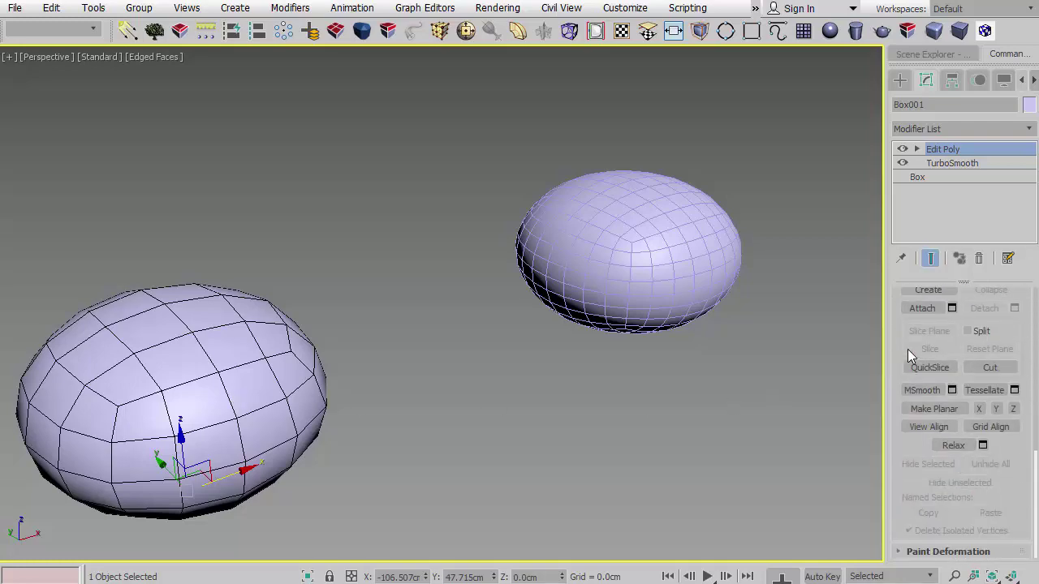
scroll(908, 349, up, 1)
key(alt+q)
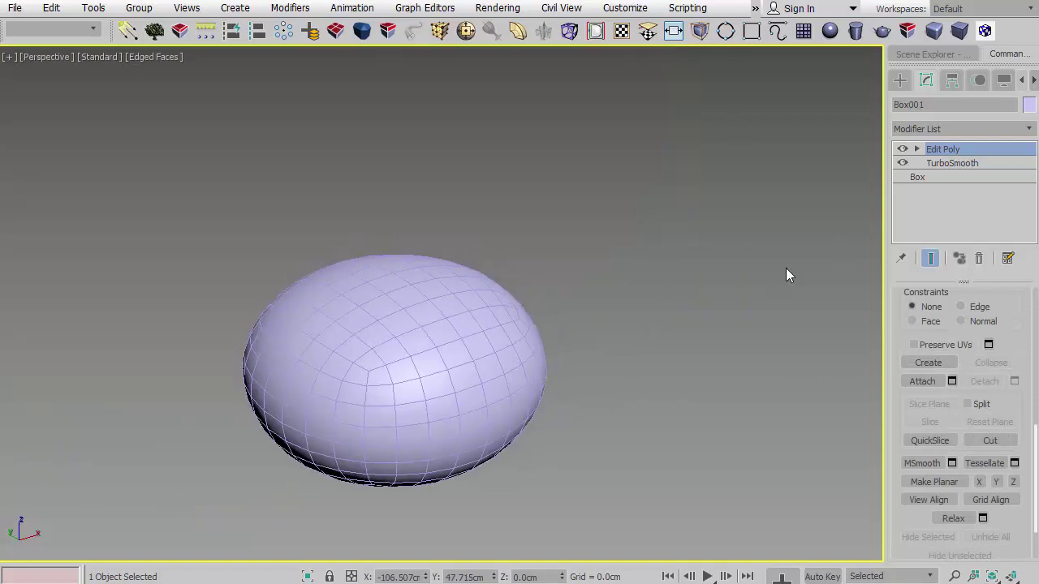
click(464, 379)
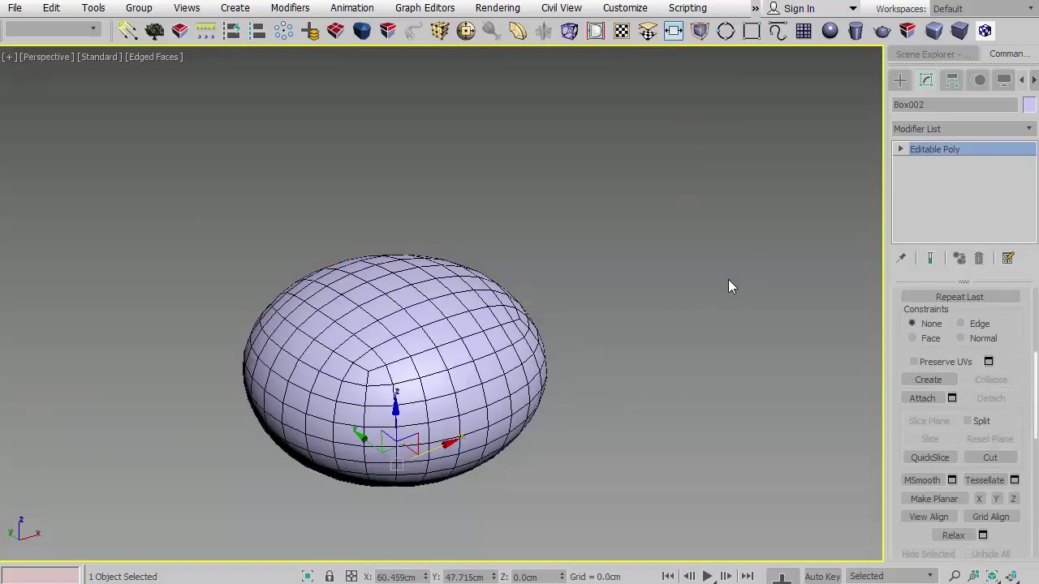
key(alt+q)
click(325, 405)
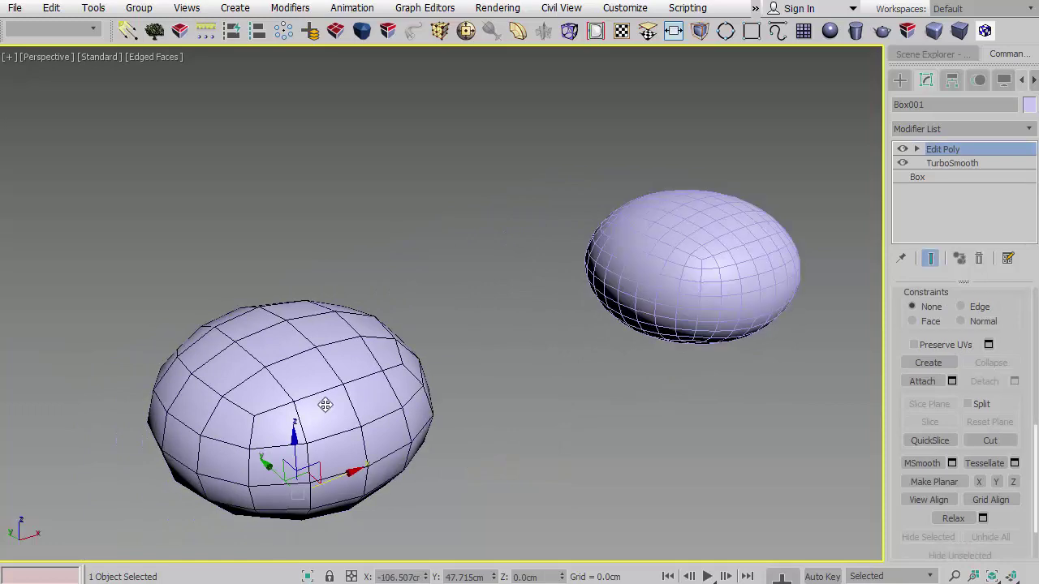
scroll(324, 405, up, 2)
scroll(318, 435, up, 1)
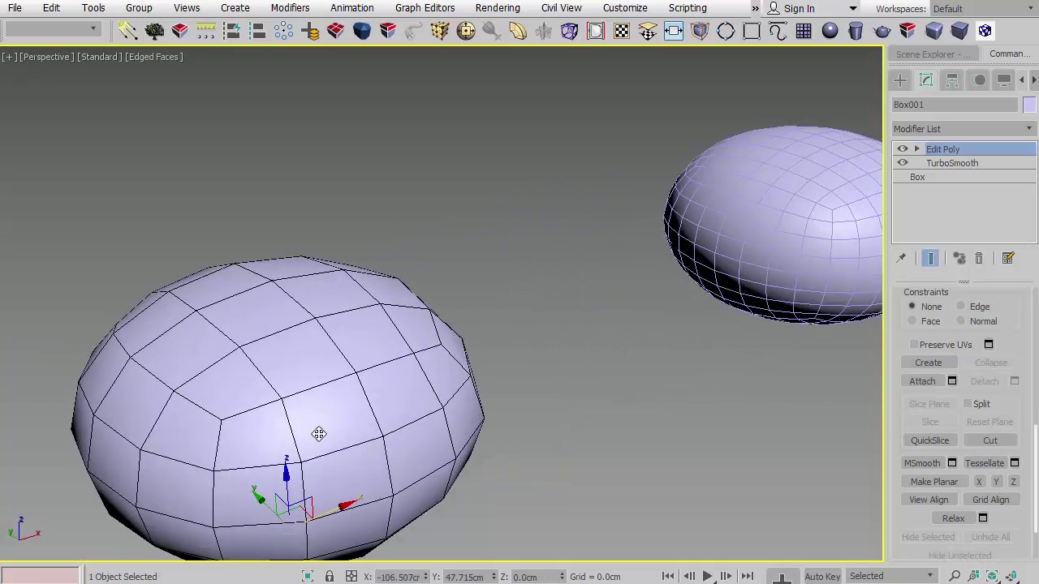
- Extrude Box001's selected faces outward into two long prongs and exit Polygon mode
key(4)
alt+middle_drag(177, 436, 225, 430)
right_click(226, 430)
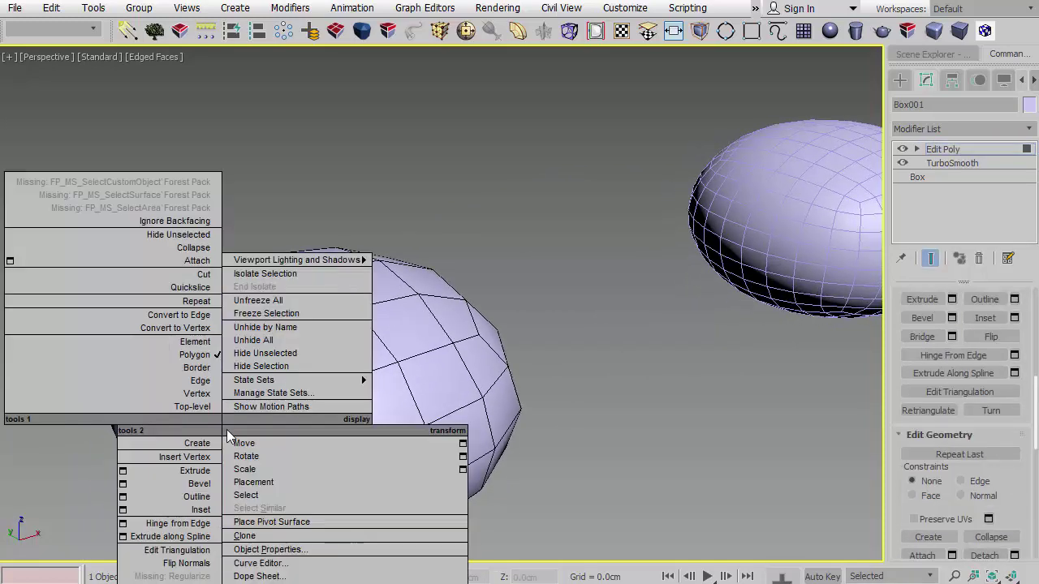
click(199, 471)
drag(244, 422, 219, 358)
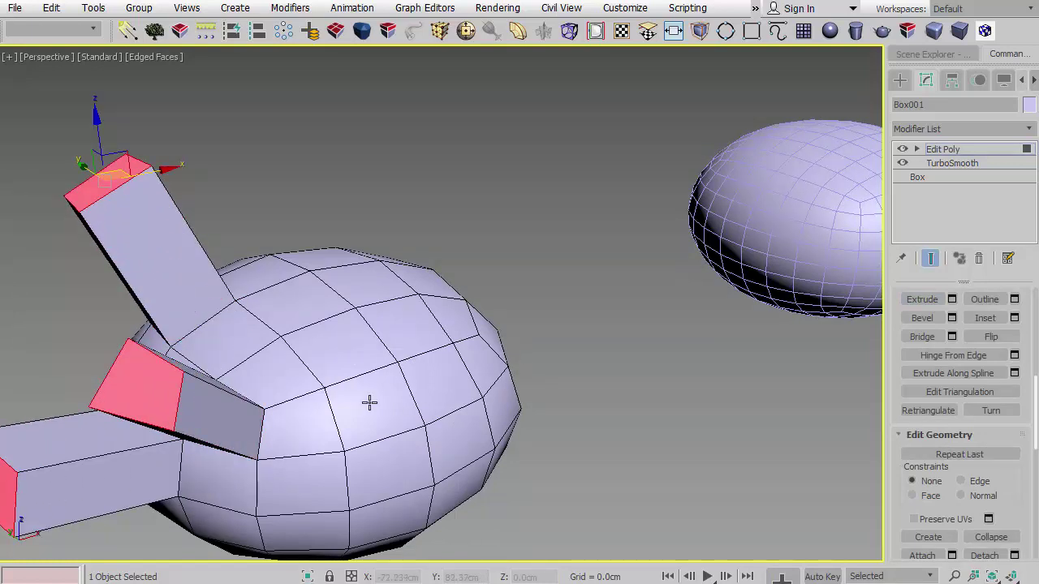
middle_drag(370, 402, 349, 419)
key(4)
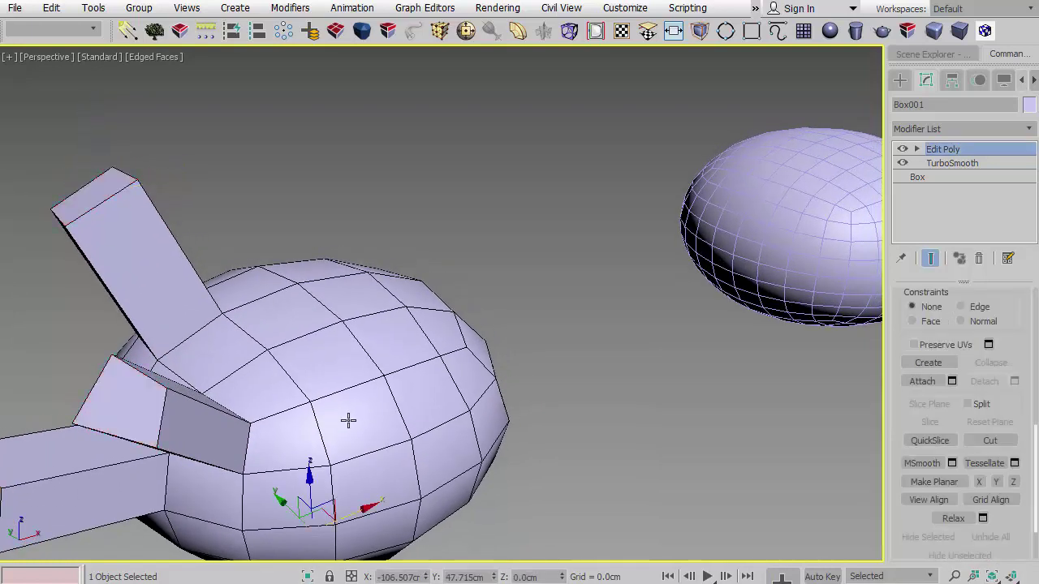
- Add TurboSmooth above the Edit Poly with Ctrl+T and raise Iterations to 2
key(ctrl+t)
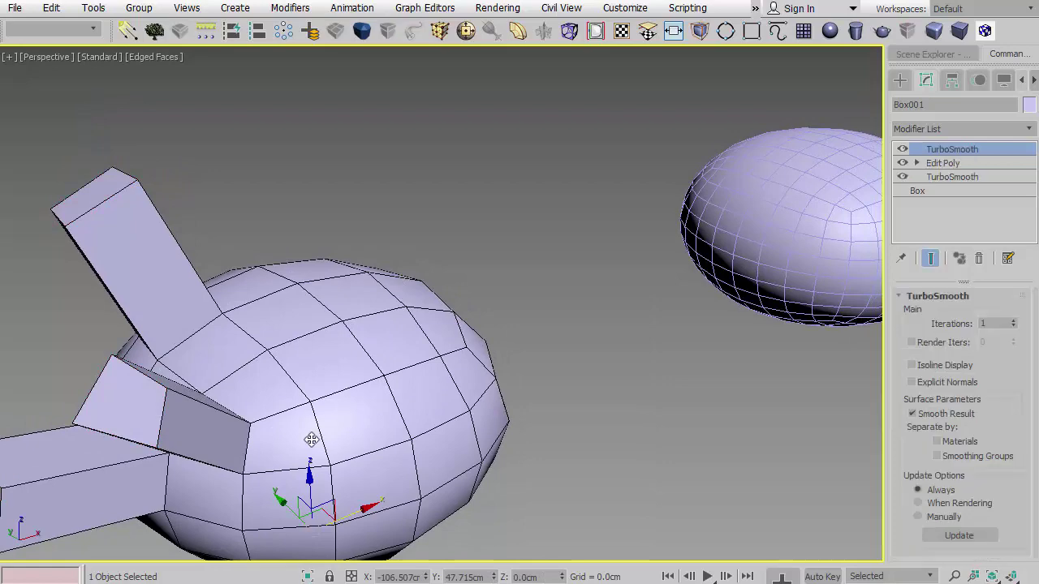
middle_drag(311, 436, 349, 422)
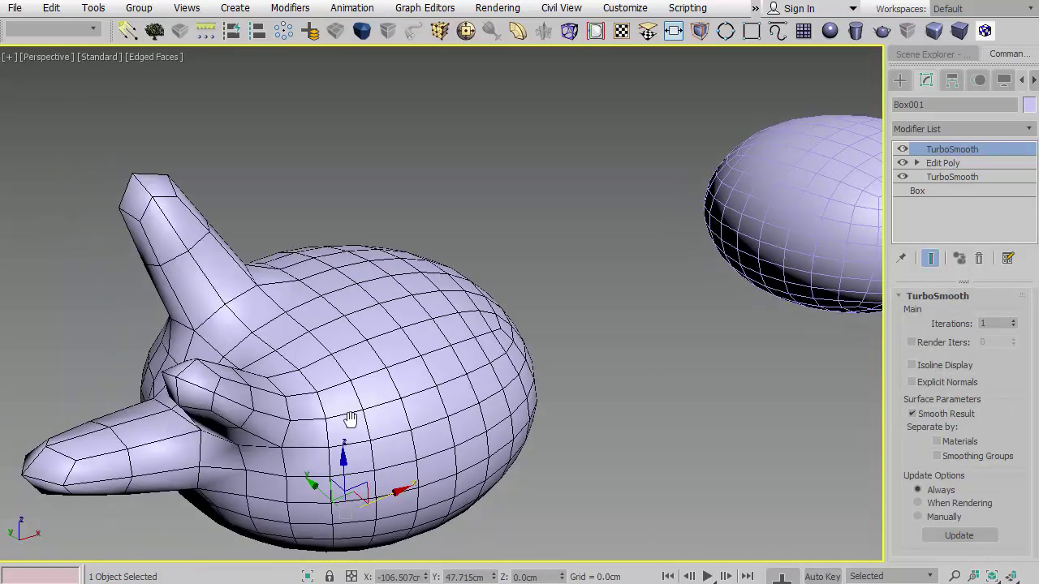
click(1013, 320)
mouse_move(732, 356)
alt+middle_down()
mouse_move(608, 336)
mouse_move(717, 335)
mouse_move(651, 353)
mouse_move(480, 354)
alt+middle_up()
mouse_move(389, 392)
alt+middle_down()
mouse_move(305, 403)
mouse_move(285, 364)
mouse_move(297, 399)
mouse_move(337, 395)
alt+middle_up()
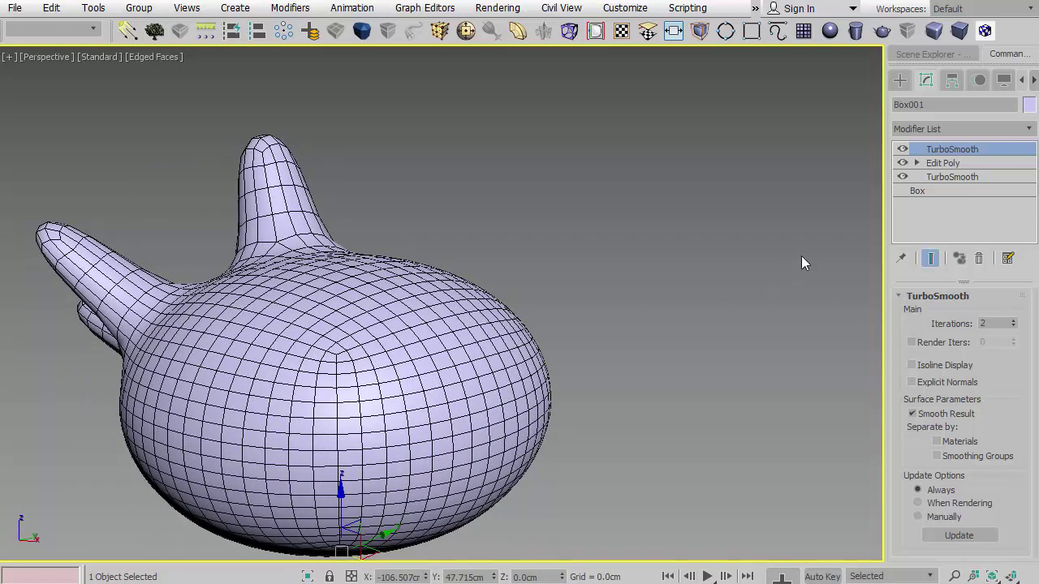
- Try 3 iterations, then set TurboSmooth back to 1 and orbit to inspect
click(1013, 320)
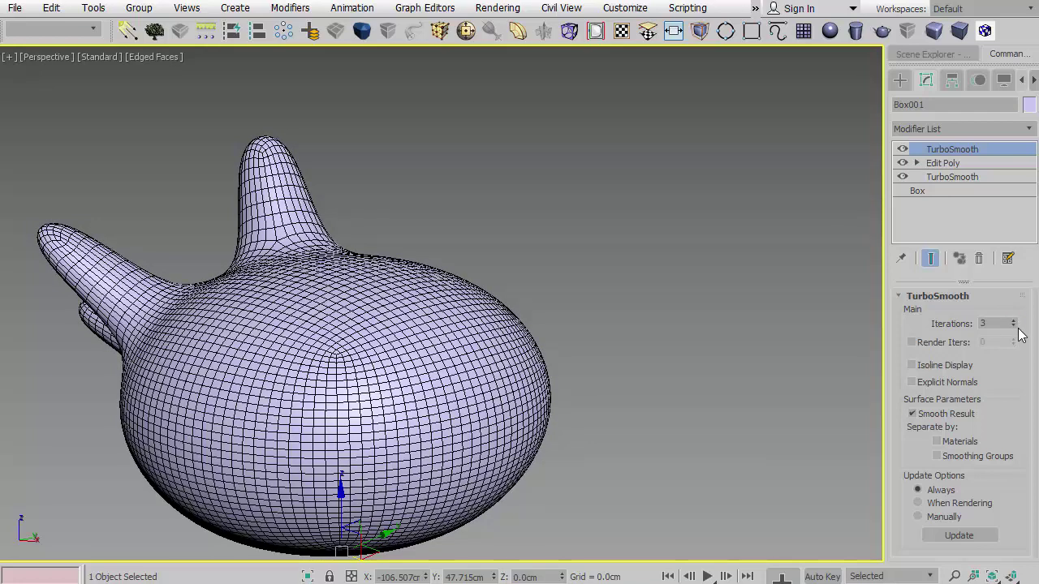
click(1013, 326)
click(1012, 326)
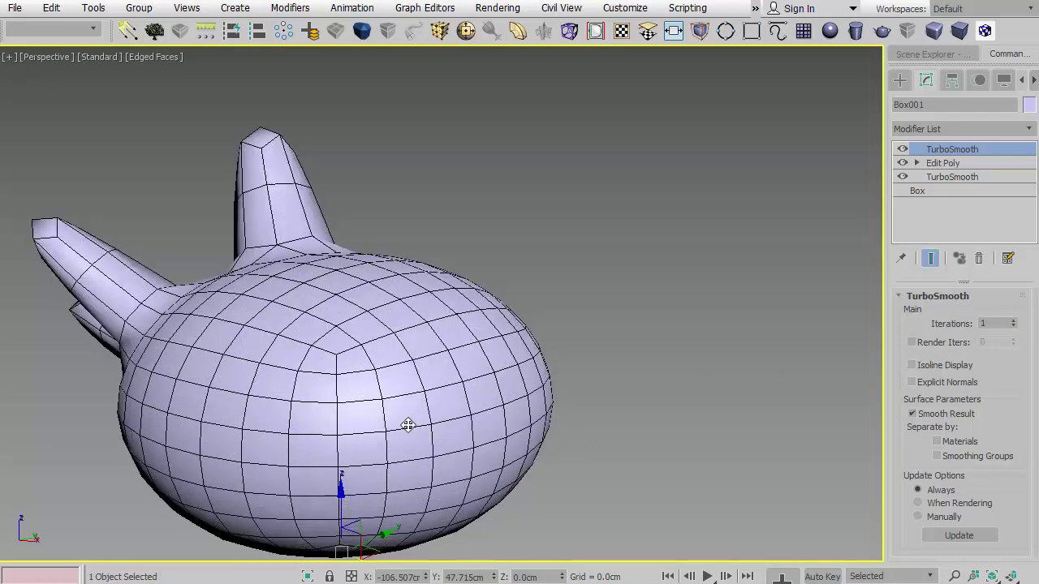
mouse_move(408, 430)
alt+middle_down()
mouse_move(340, 413)
mouse_move(322, 428)
mouse_move(338, 416)
alt+middle_up()
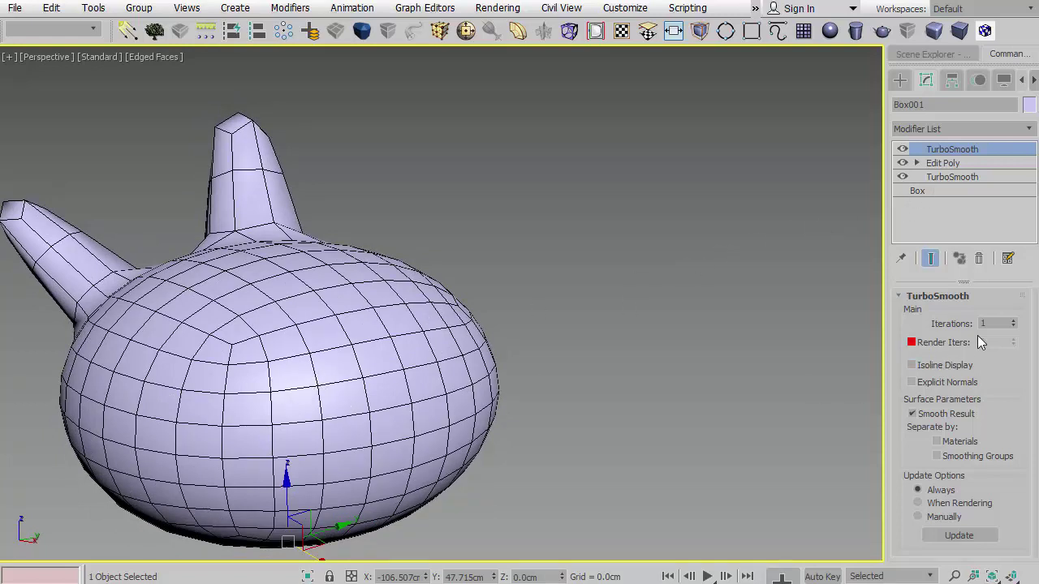
- Add a new Edit Poly modifier and select a band of polygons across the blob's front
key(ctrl+e)
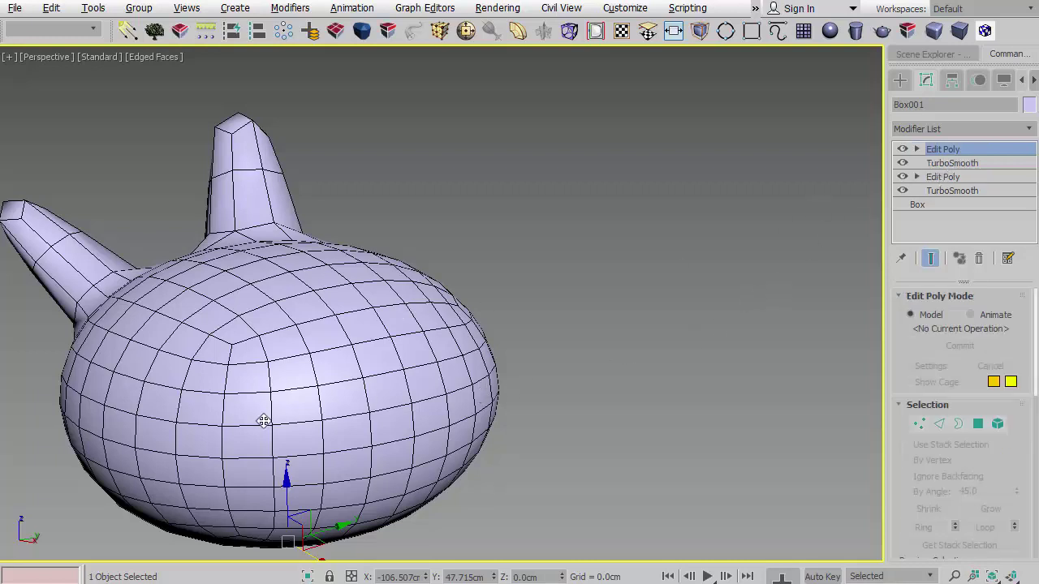
key(4)
click(313, 406)
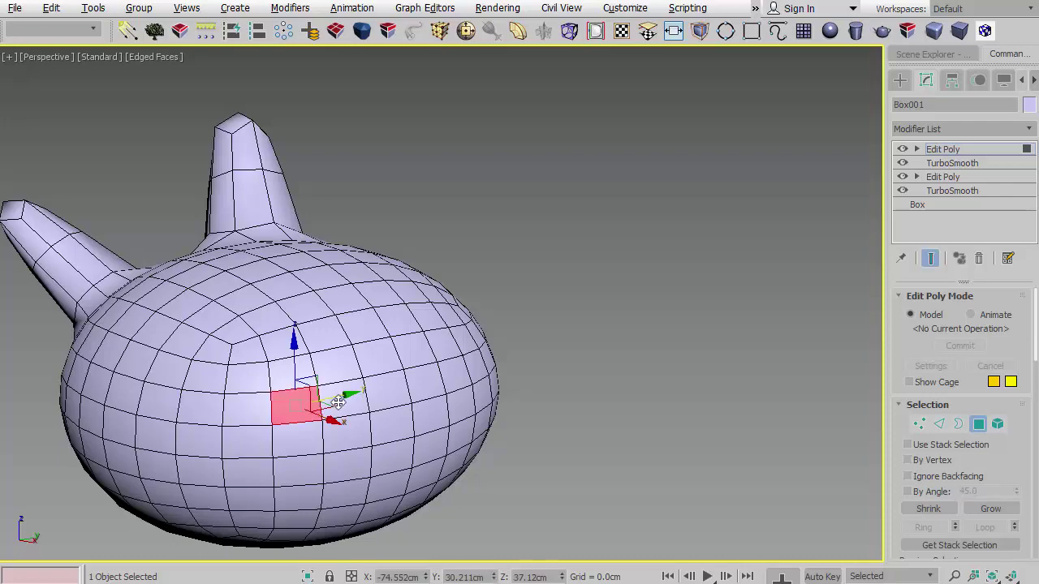
ctrl+click(351, 400)
ctrl+click(388, 395)
ctrl+click(420, 387)
ctrl+click(453, 380)
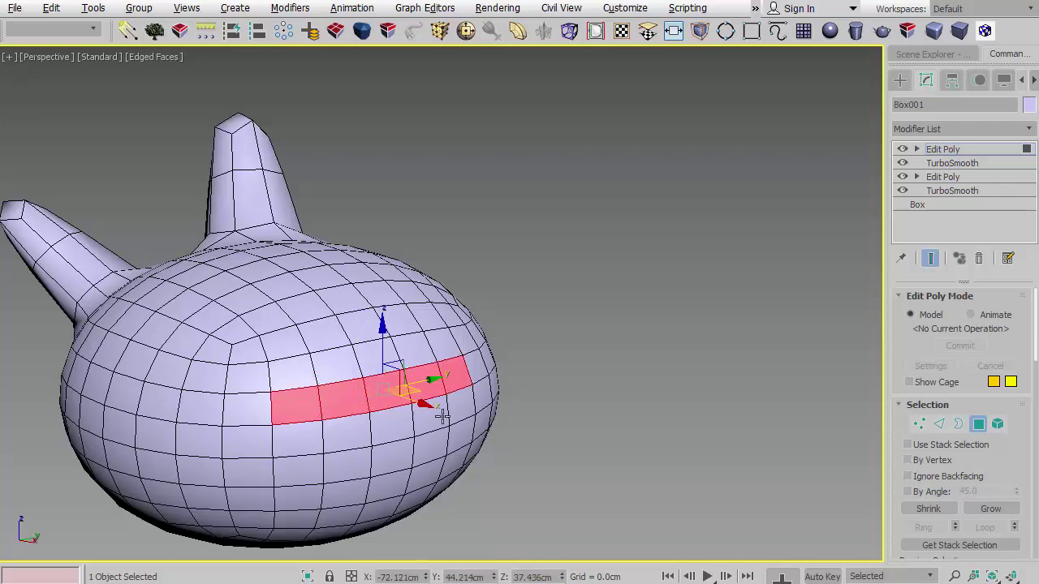
mouse_move(434, 378)
alt+middle_down()
mouse_move(393, 430)
mouse_move(503, 402)
alt+middle_up()
- Extend the polygon band at its right end and add polygons above it
ctrl+click(521, 376)
ctrl+click(542, 368)
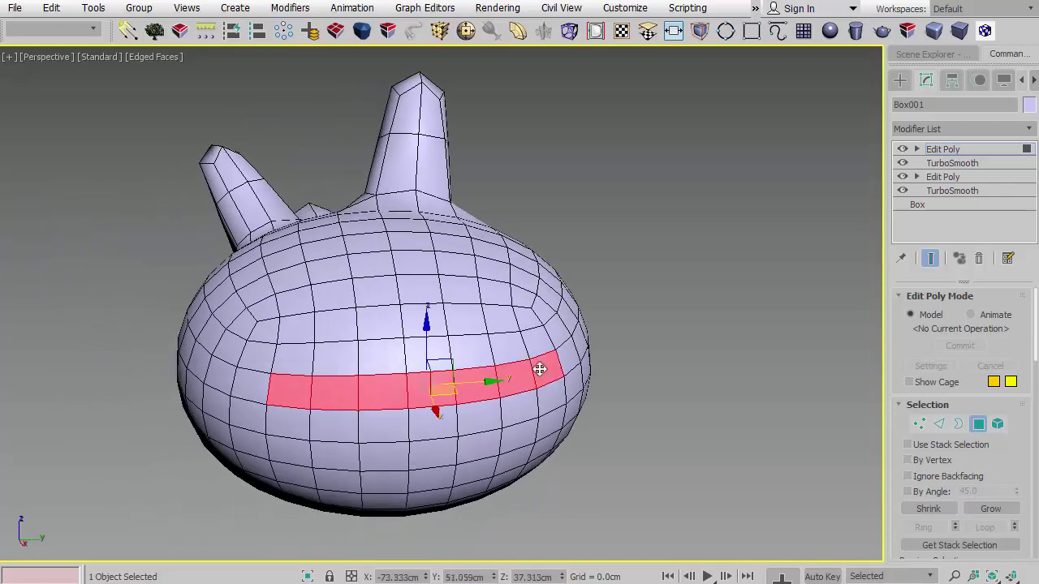
ctrl+click(398, 359)
ctrl+click(422, 357)
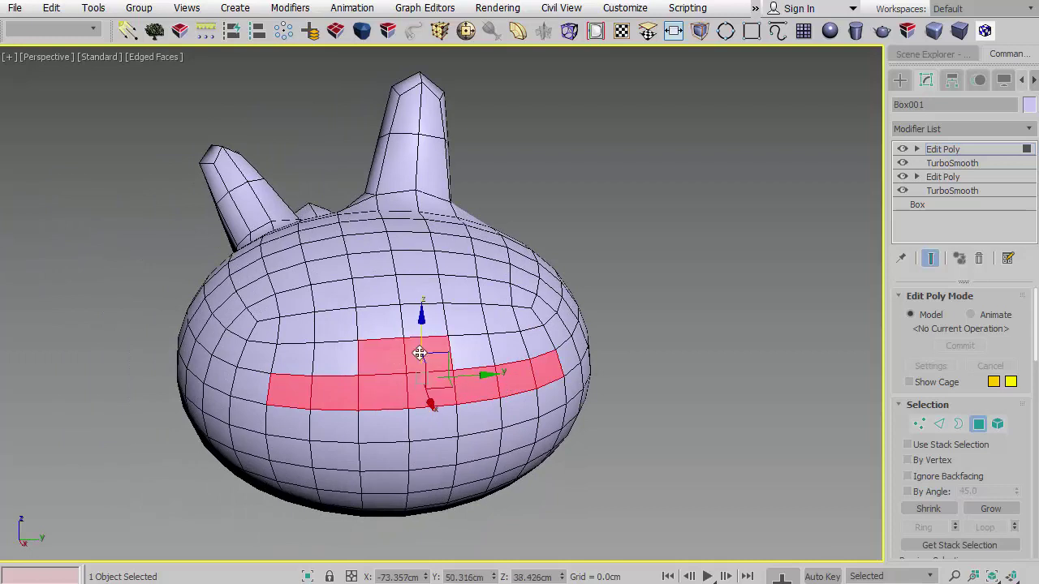
ctrl+click(378, 317)
ctrl+click(423, 318)
drag(426, 335, 427, 336)
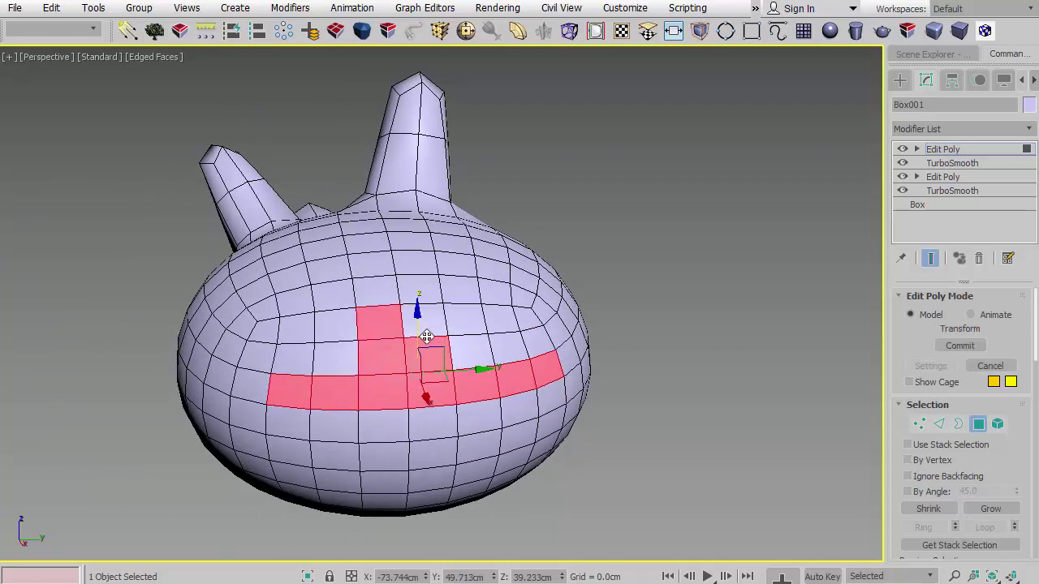
- Grow the selection with more polygons above the selected block
key(q)
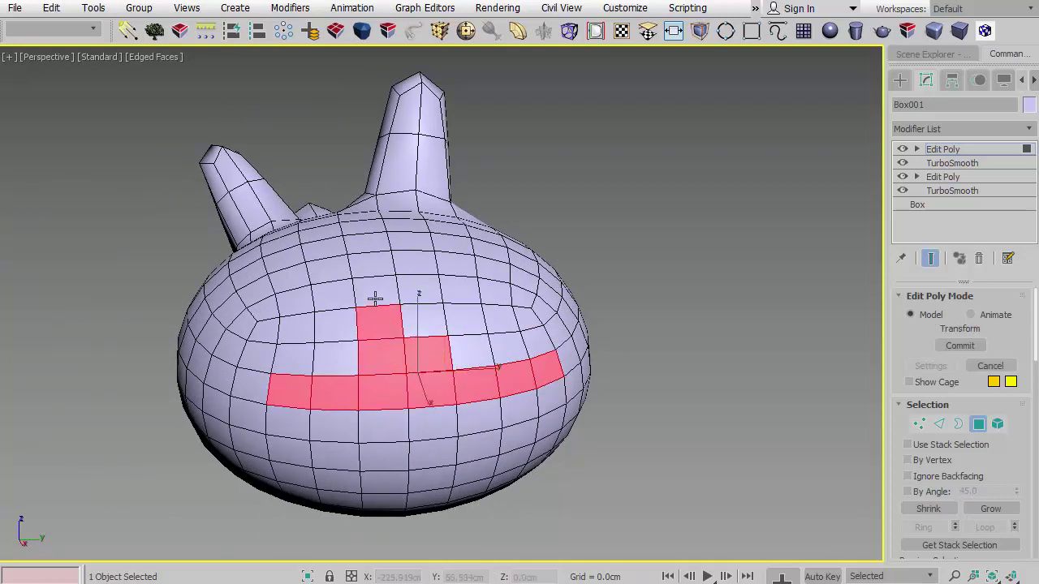
ctrl+click(416, 324)
ctrl+click(376, 294)
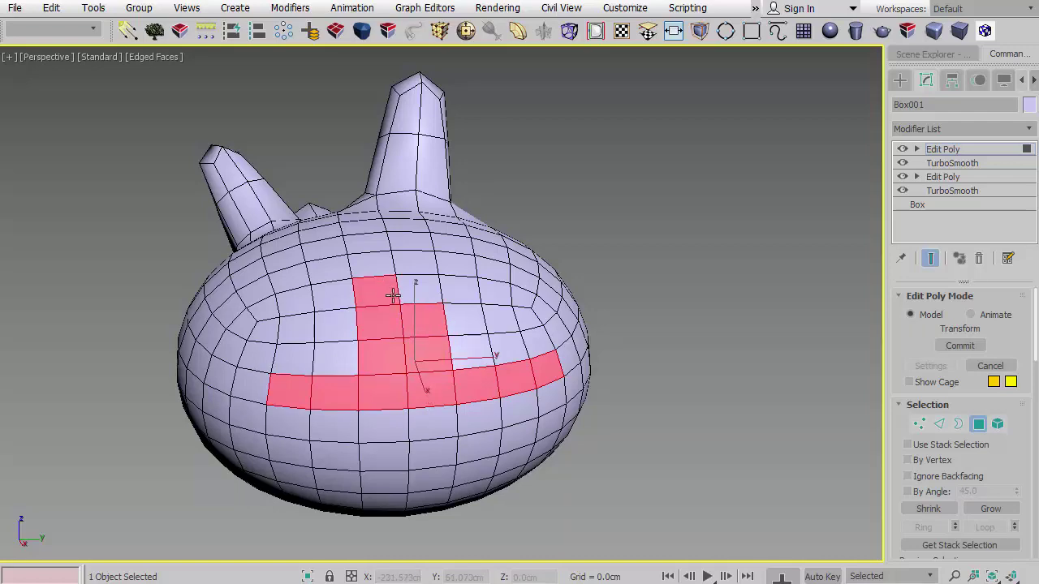
ctrl+click(411, 292)
mouse_move(407, 383)
alt+middle_down()
mouse_move(387, 394)
mouse_move(338, 361)
alt+middle_up()
scroll(422, 328, up, 2)
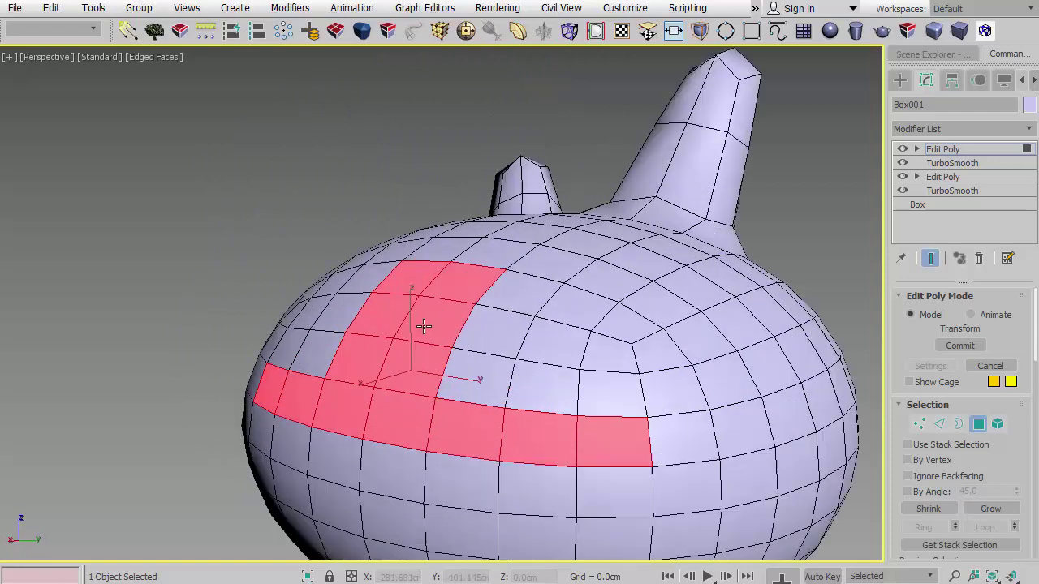
- Extrude the selected band and block of polygons to carve the groove pattern
right_click(386, 323)
click(363, 371)
drag(406, 320, 366, 330)
scroll(360, 334, up, 3)
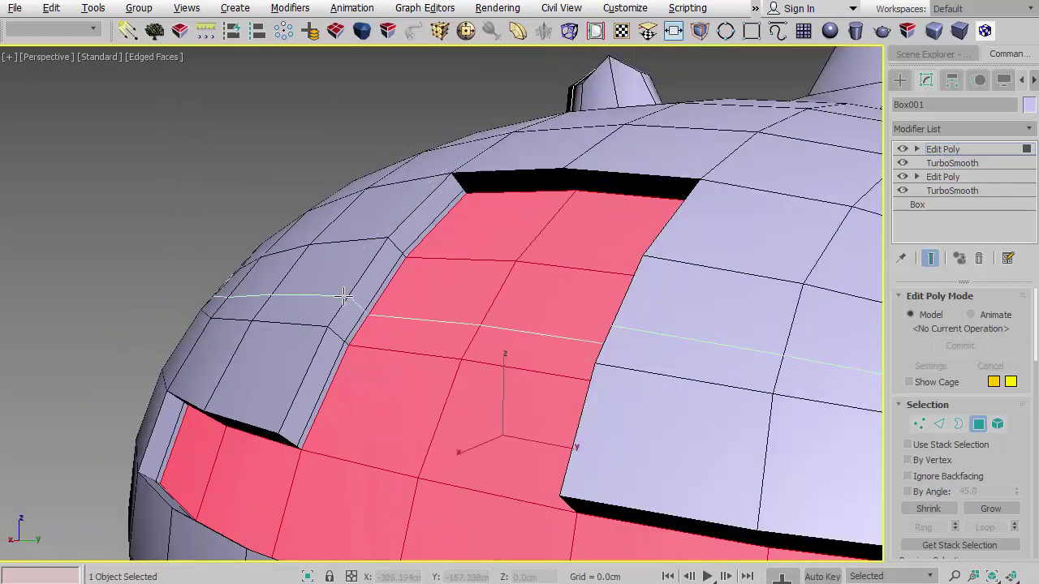
- Add a Swift Loop around the extruded sides, exit sub-object mode, and add a TurboSmooth
click(334, 333)
key(2)
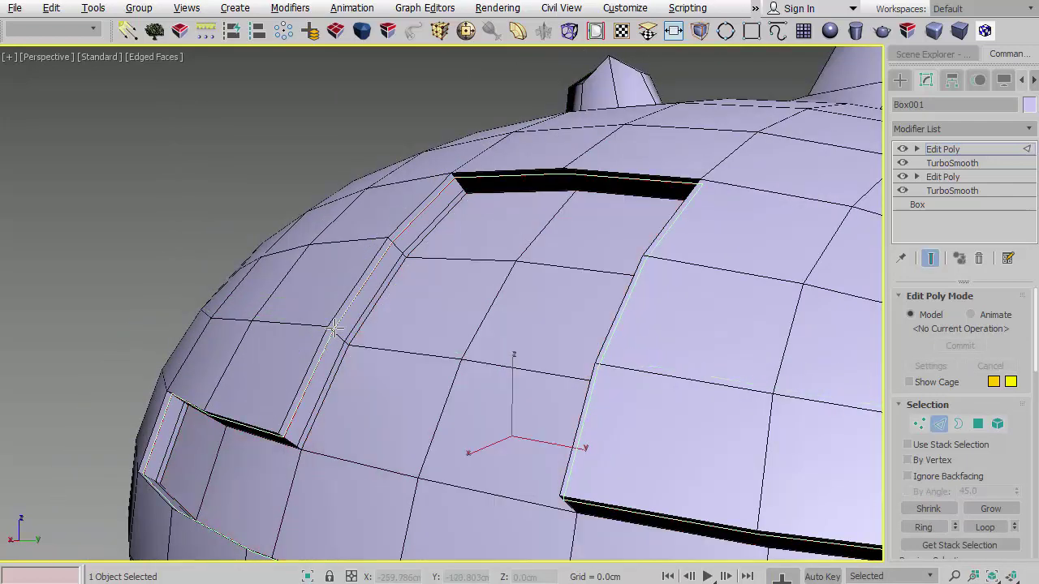
middle_drag(441, 425, 403, 389)
scroll(398, 404, down, 3)
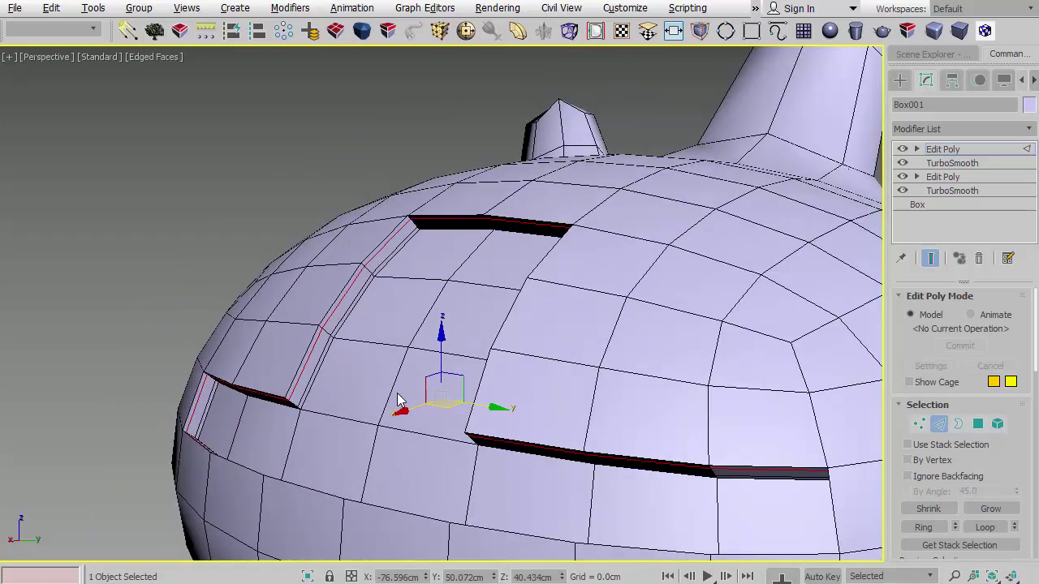
key(2)
alt+middle_drag(492, 352, 495, 355)
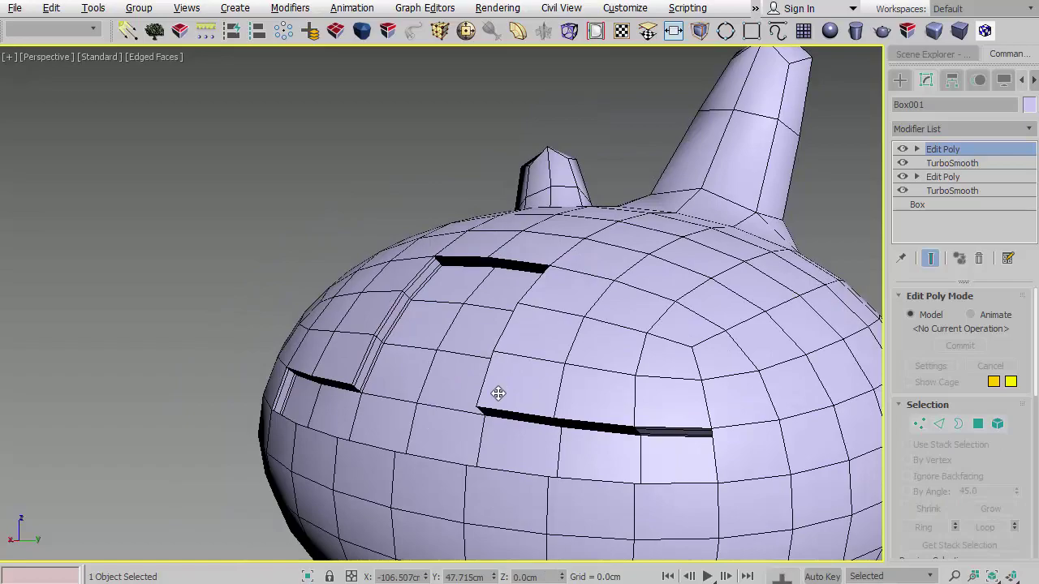
key(ctrl+t)
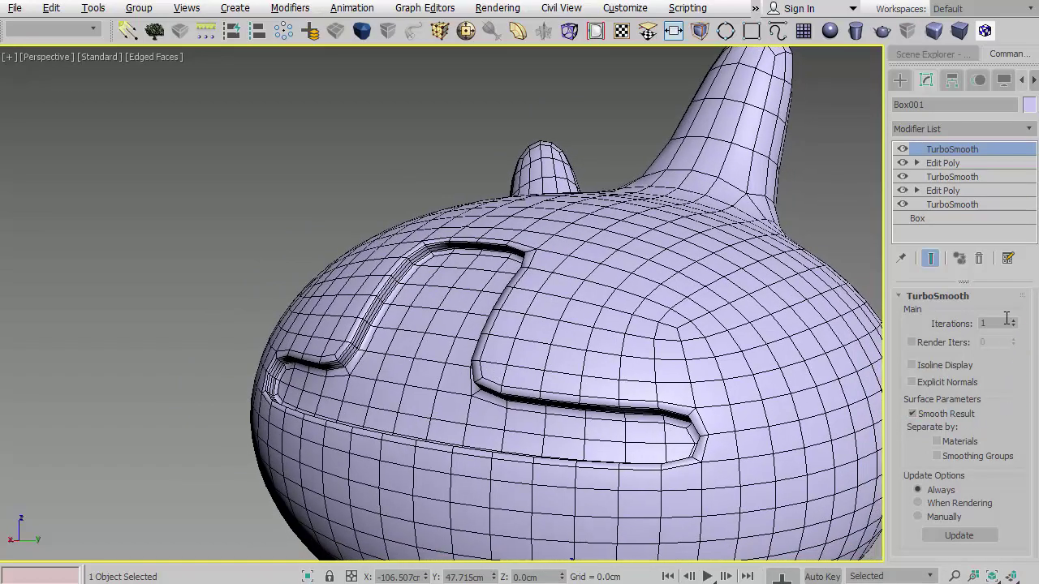
- Raise the top TurboSmooth to 2 iterations and turn off Edged Faces with F4
click(1013, 321)
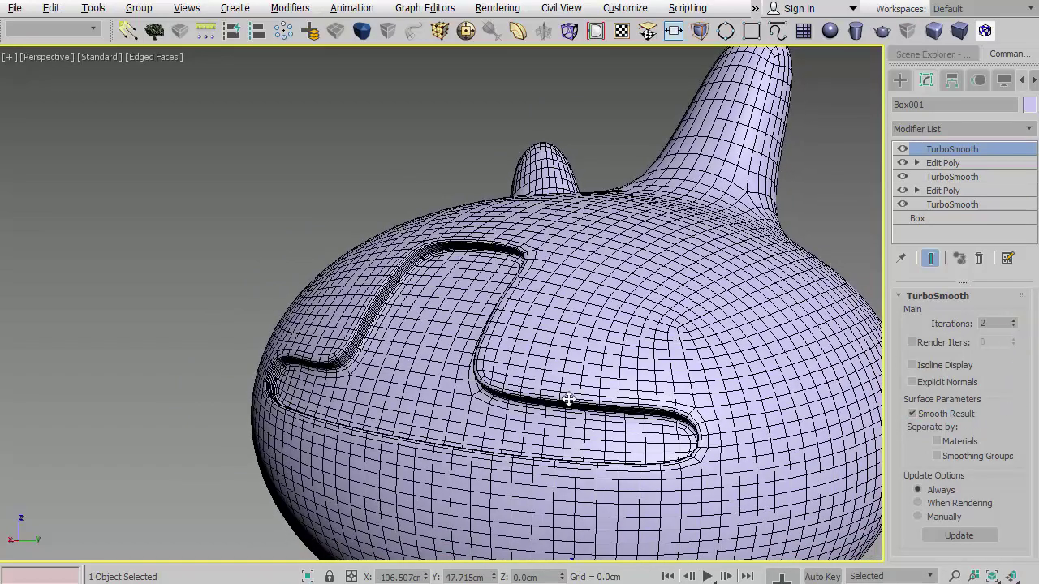
alt+middle_drag(570, 399, 469, 412)
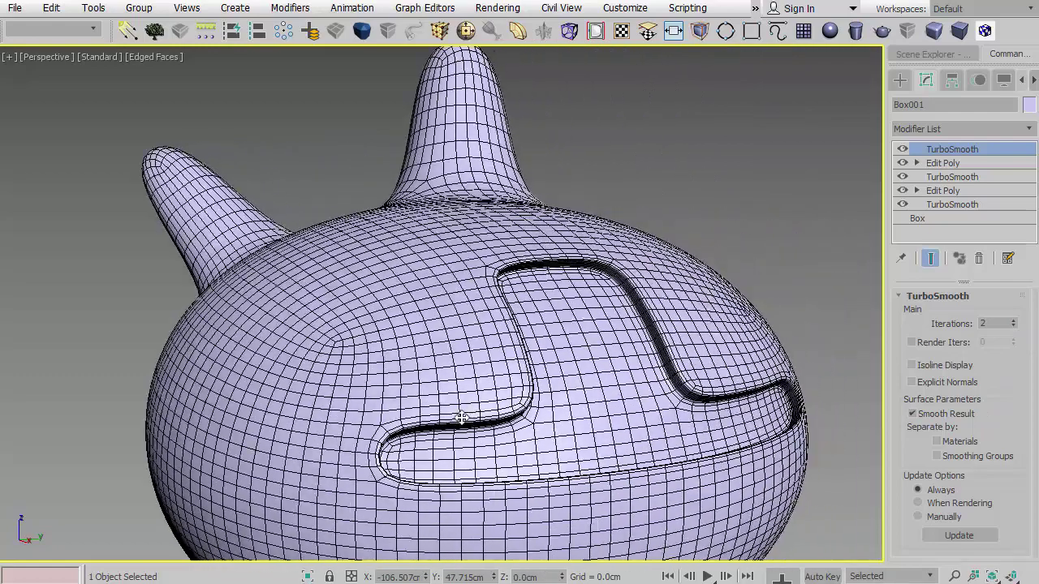
key(F4)
scroll(470, 406, down, 3)
mouse_move(474, 402)
alt+middle_down()
mouse_move(491, 429)
mouse_move(433, 438)
mouse_move(462, 492)
mouse_move(506, 499)
alt+middle_up()
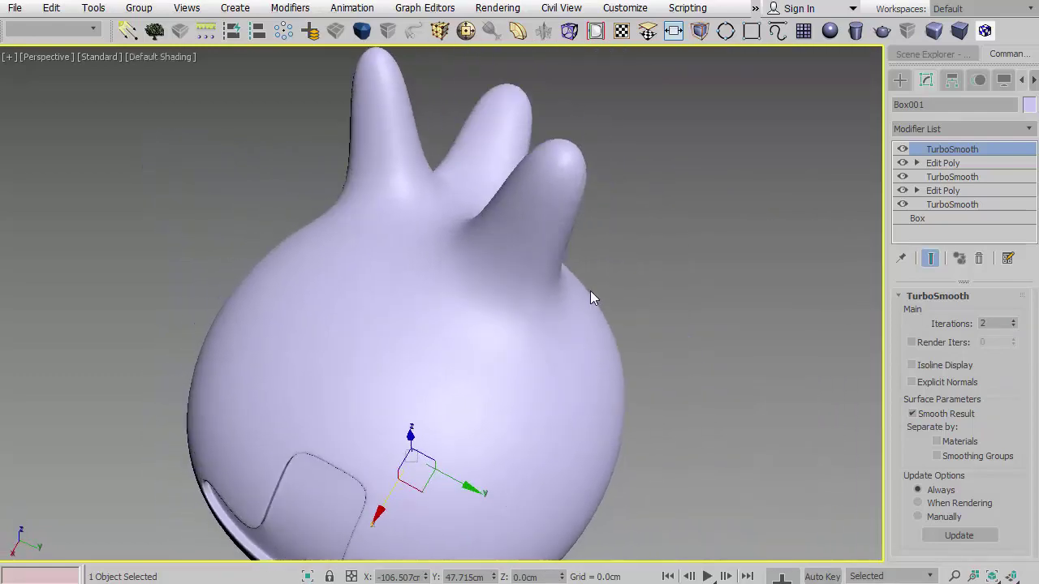
mouse_move(576, 336)
alt+middle_down()
mouse_move(480, 269)
mouse_move(398, 269)
mouse_move(366, 294)
alt+middle_up()
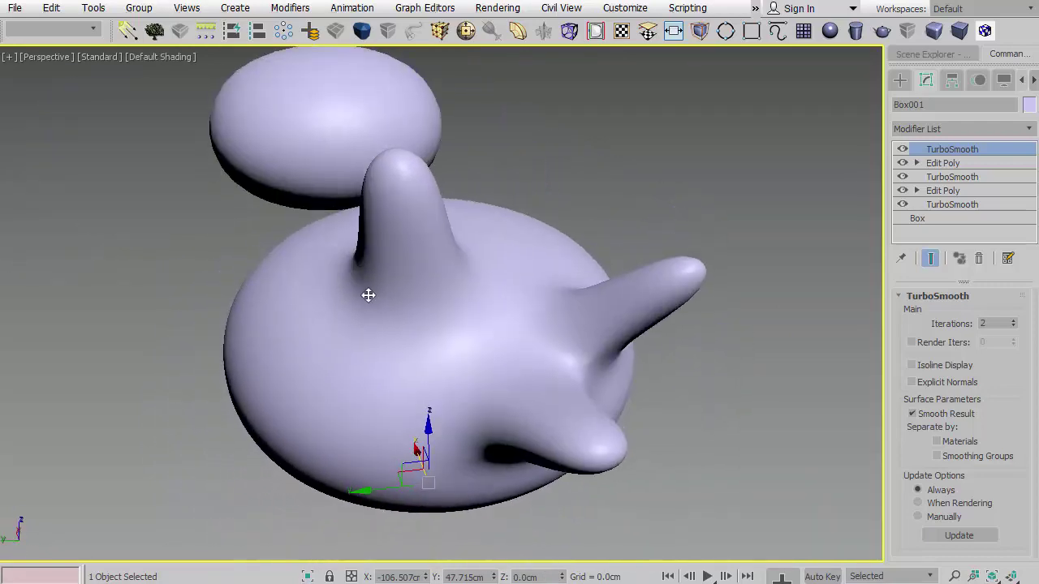
mouse_move(275, 312)
alt+middle_down()
mouse_move(664, 319)
mouse_move(691, 295)
mouse_move(695, 254)
mouse_move(571, 331)
alt+middle_up()
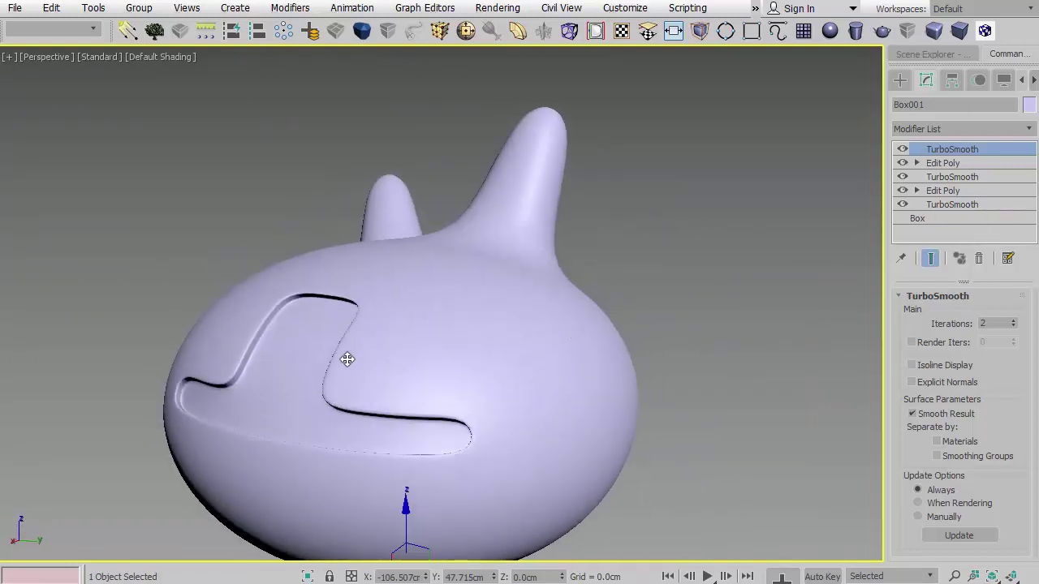
mouse_move(347, 359)
alt+middle_down()
mouse_move(401, 314)
mouse_move(436, 325)
mouse_move(386, 350)
mouse_move(395, 317)
mouse_move(380, 323)
alt+middle_up()
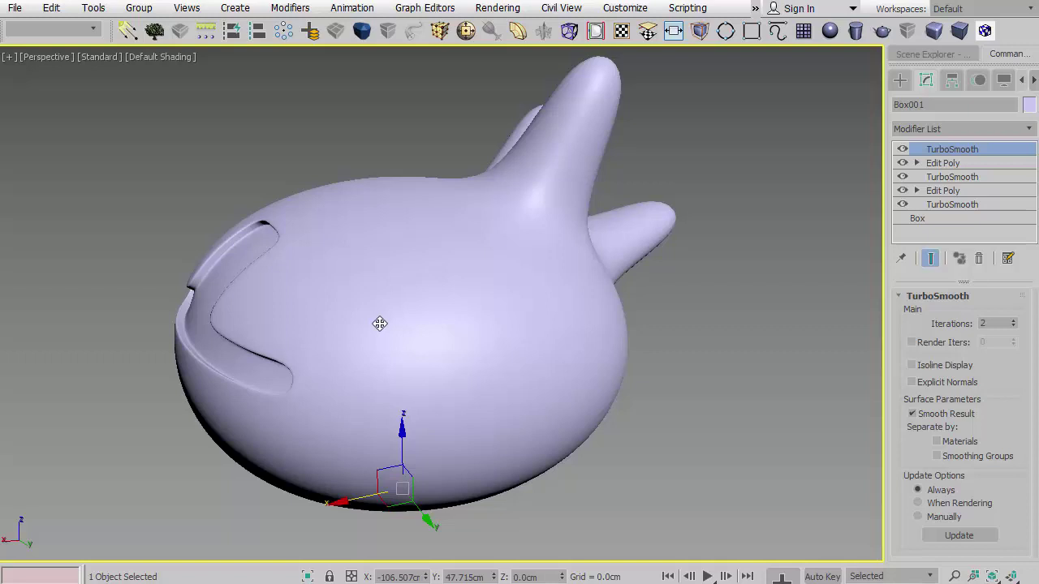
- Select the lower TurboSmooth, answer No to the topology warning, and inspect the model
click(936, 207)
click(642, 347)
alt+middle_drag(238, 309, 297, 308)
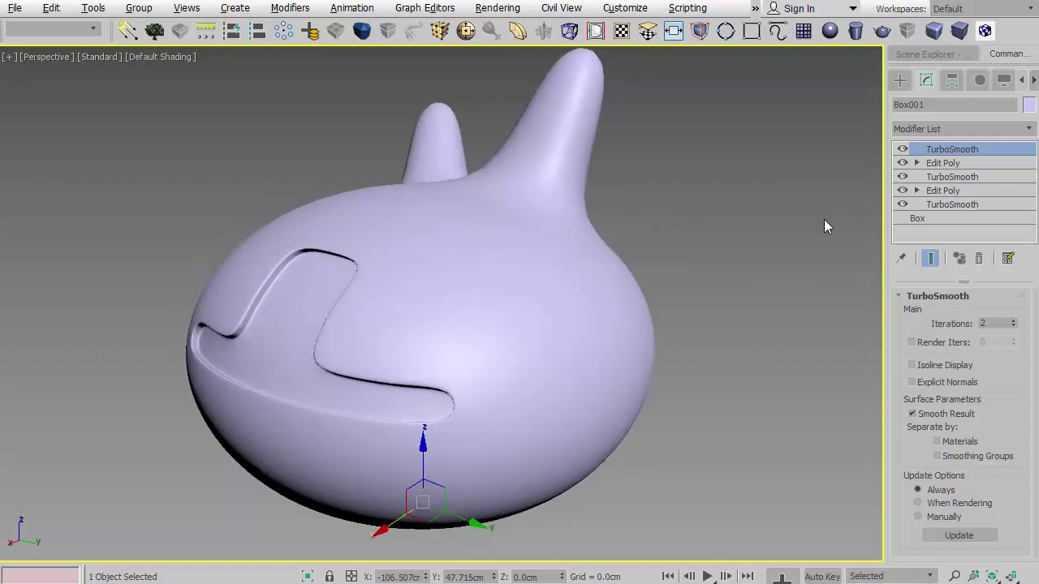
mouse_move(471, 327)
alt+middle_down()
mouse_move(515, 374)
mouse_move(558, 367)
mouse_move(608, 251)
mouse_move(414, 374)
mouse_move(403, 395)
alt+middle_up()
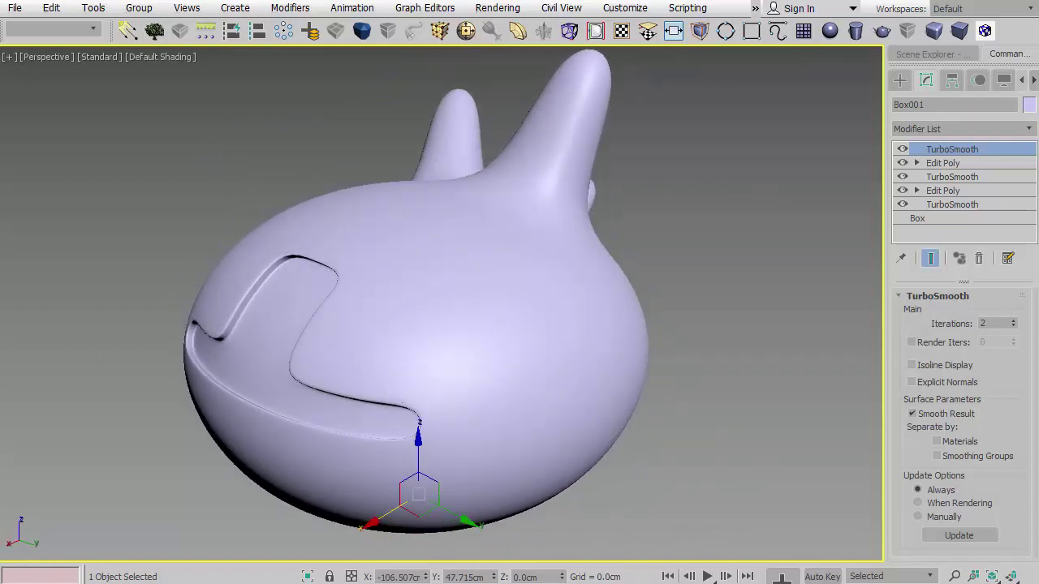